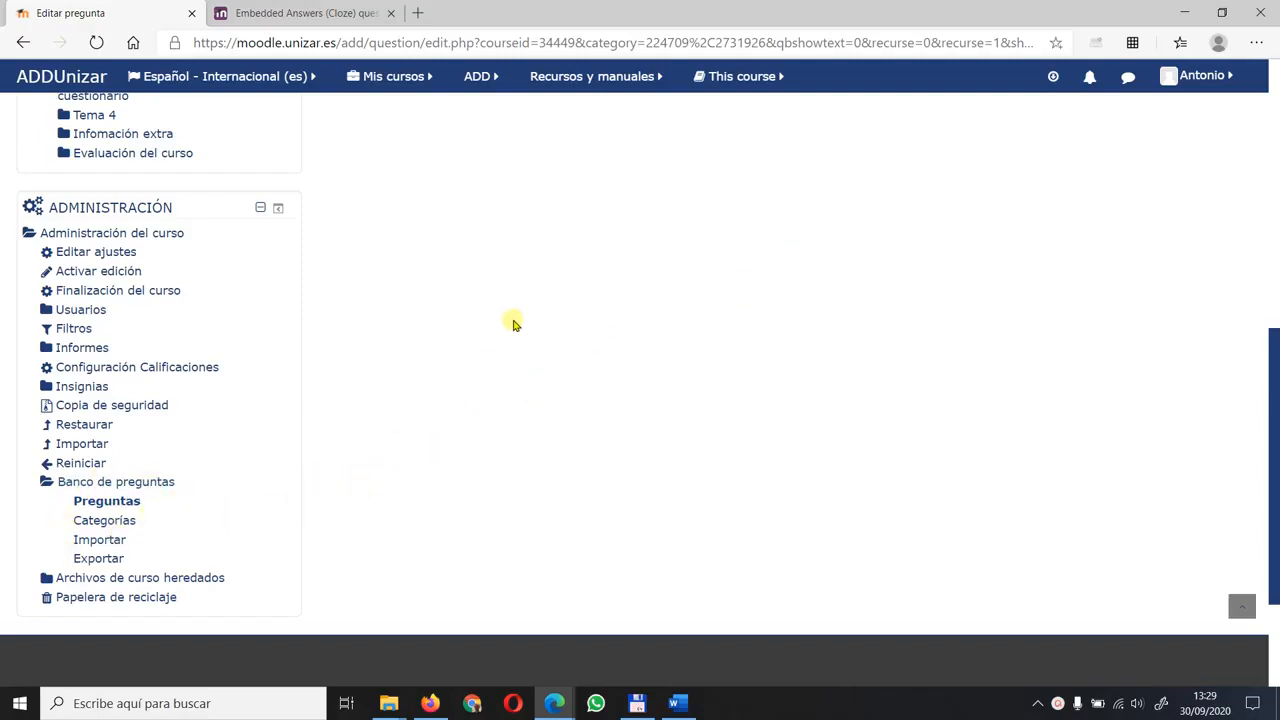
- Add a new question of the Descripción type to the Preguntas variadas category of the question bank
scroll(513, 325, up, 5)
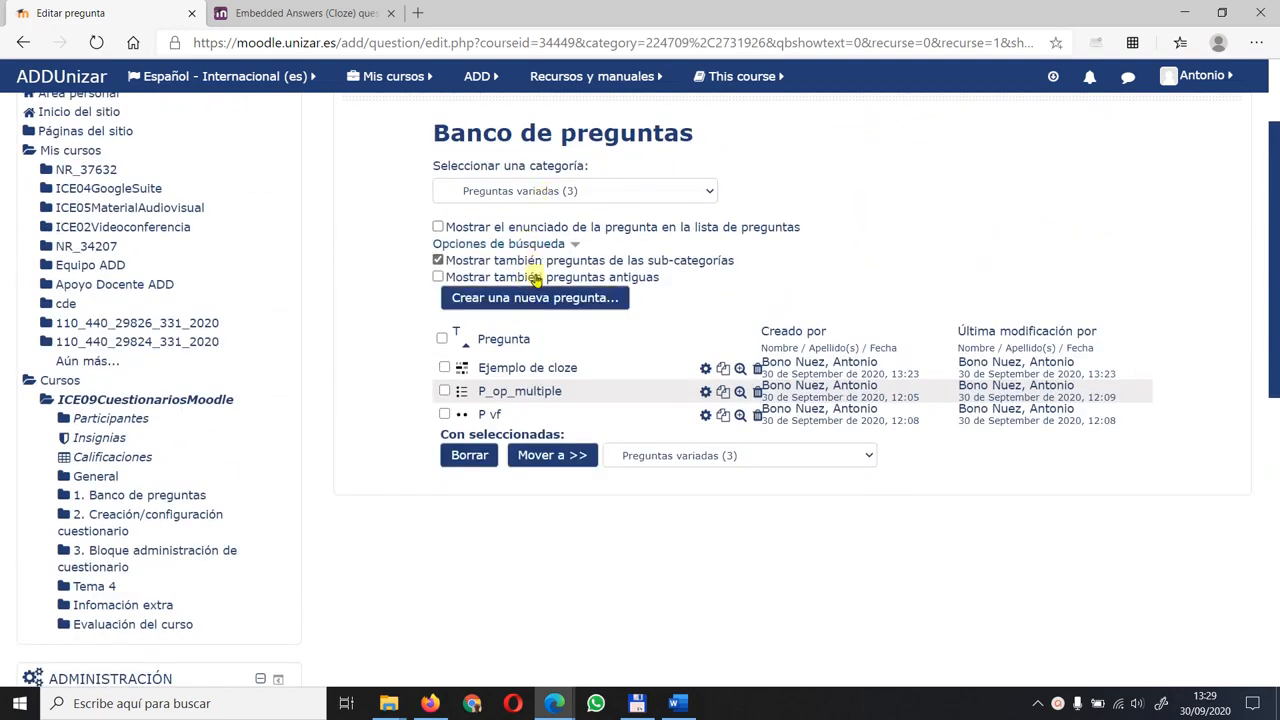
click(537, 297)
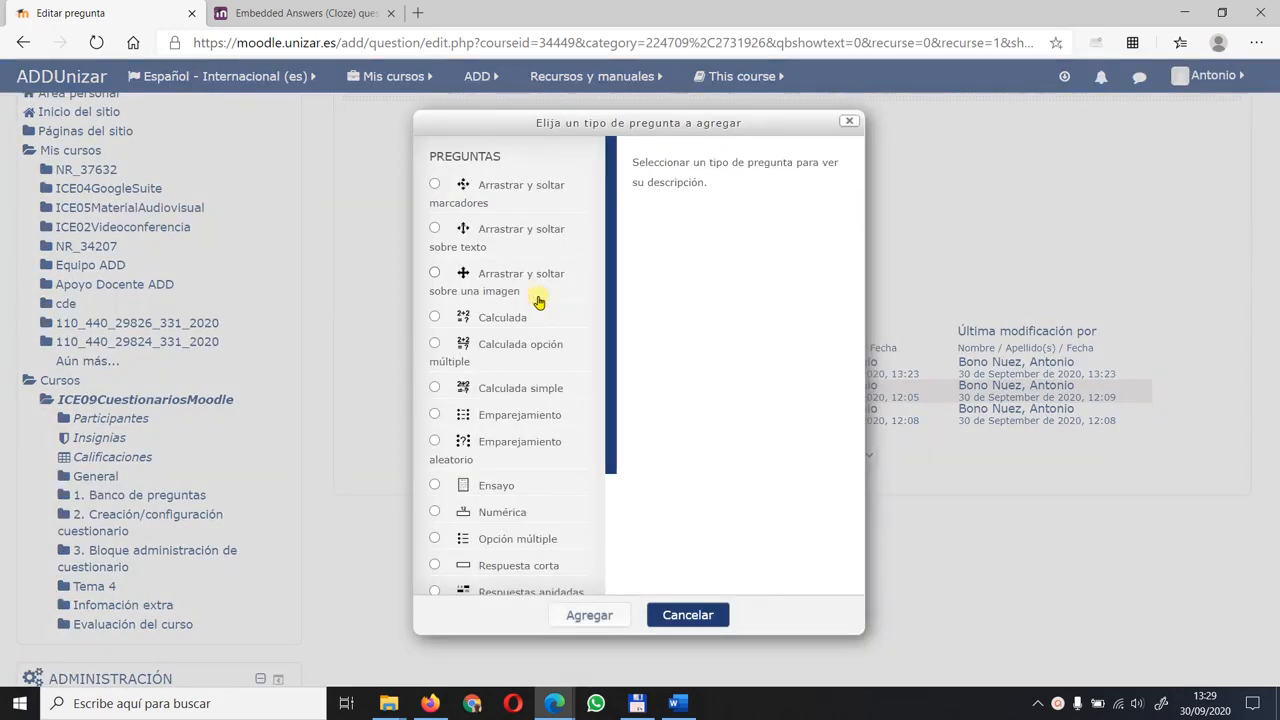
scroll(524, 350, down, 3)
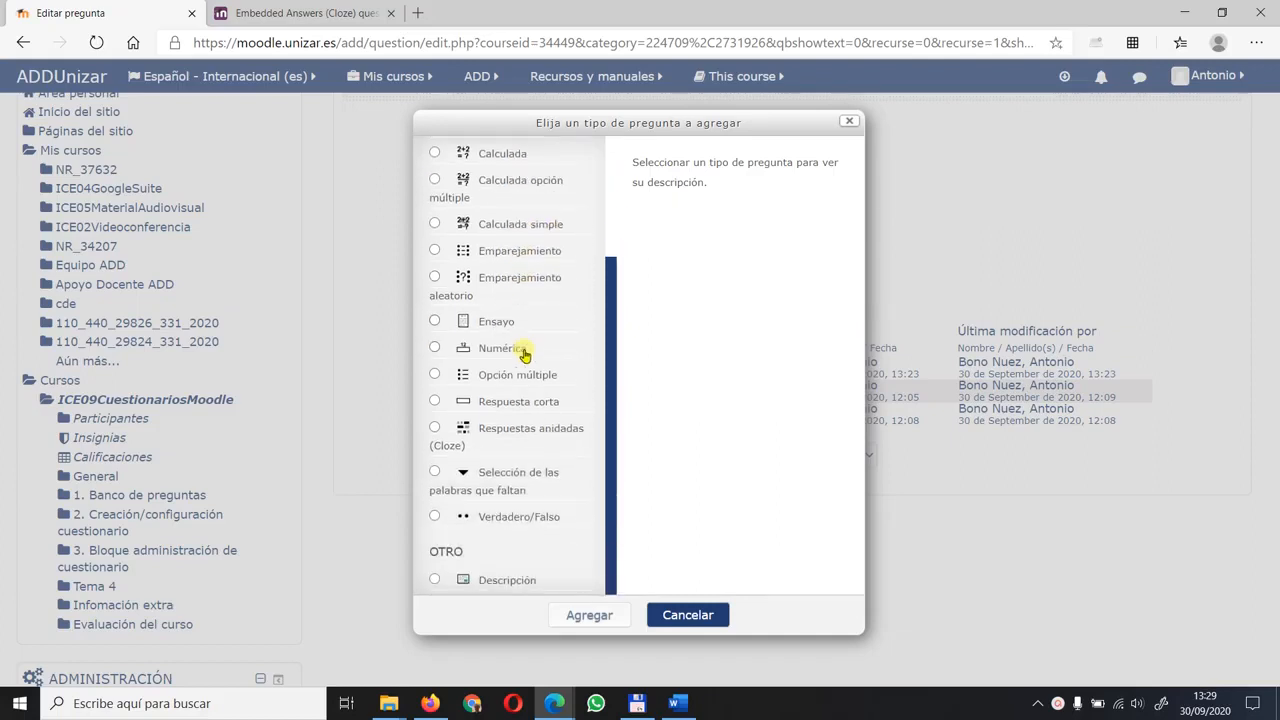
click(434, 579)
click(589, 614)
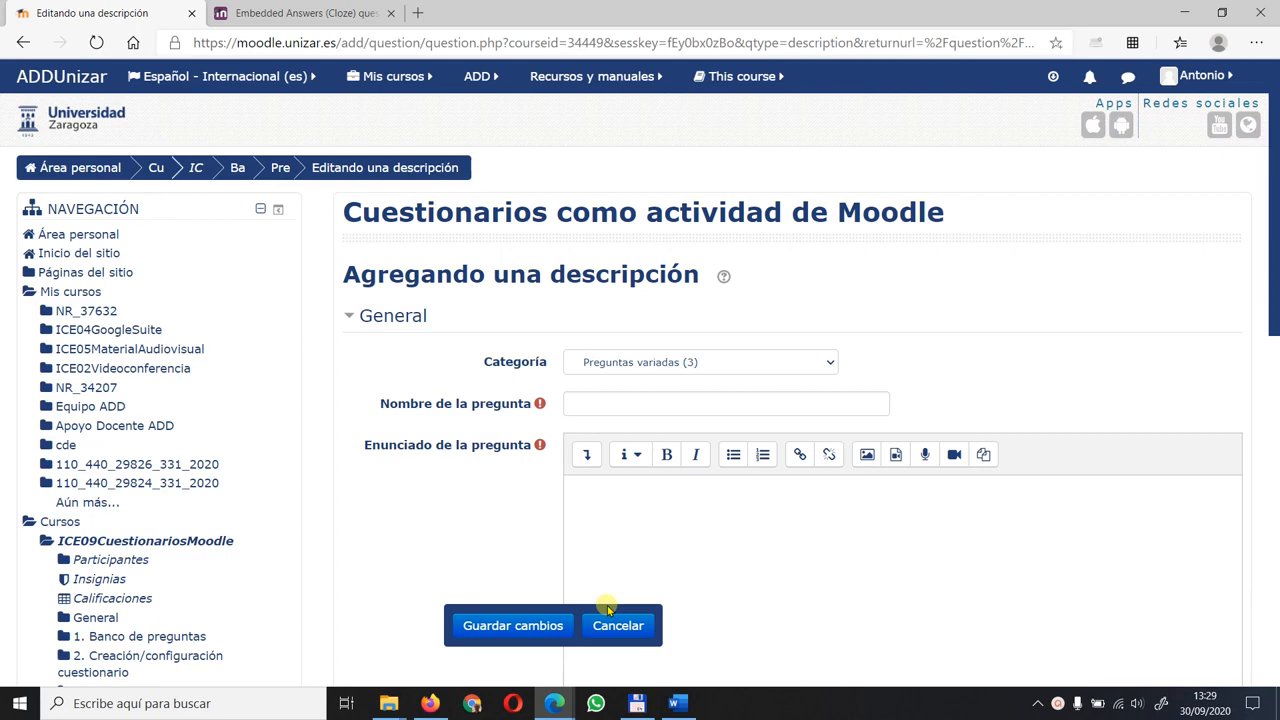
- Name the description question "Descrip T1"
click(582, 404)
text(Tema 1)
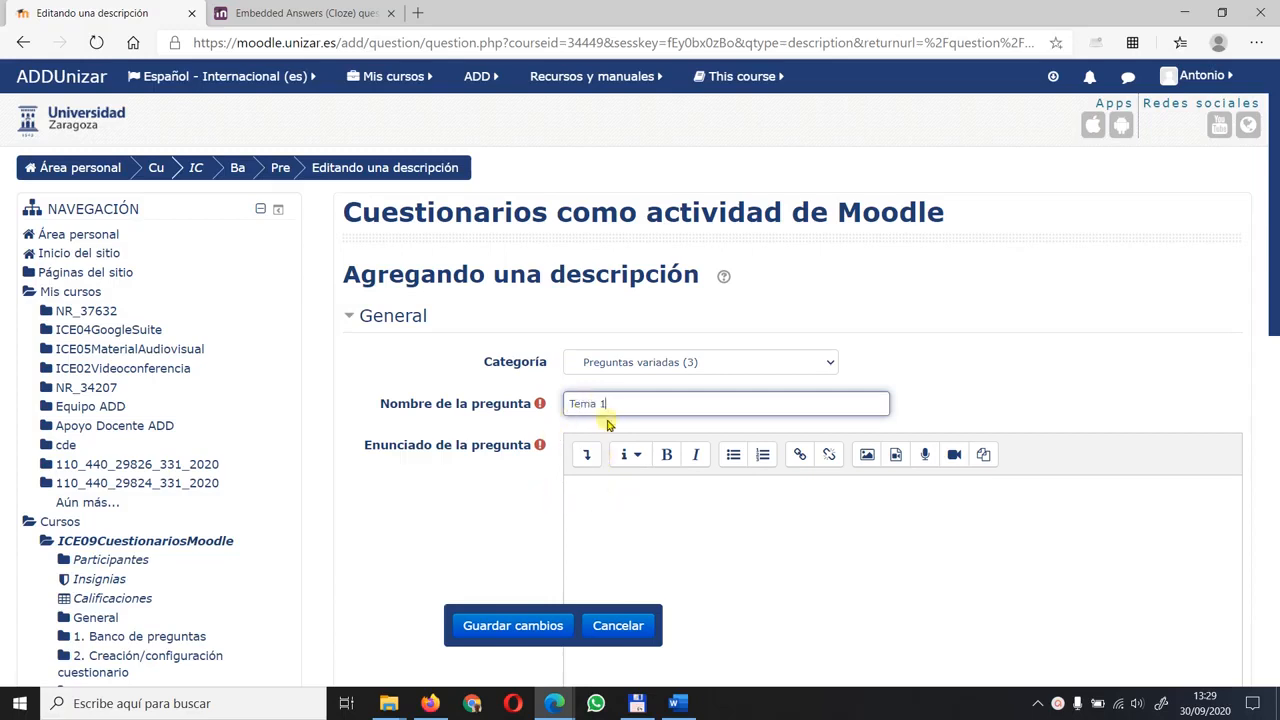
drag(615, 403, 562, 410)
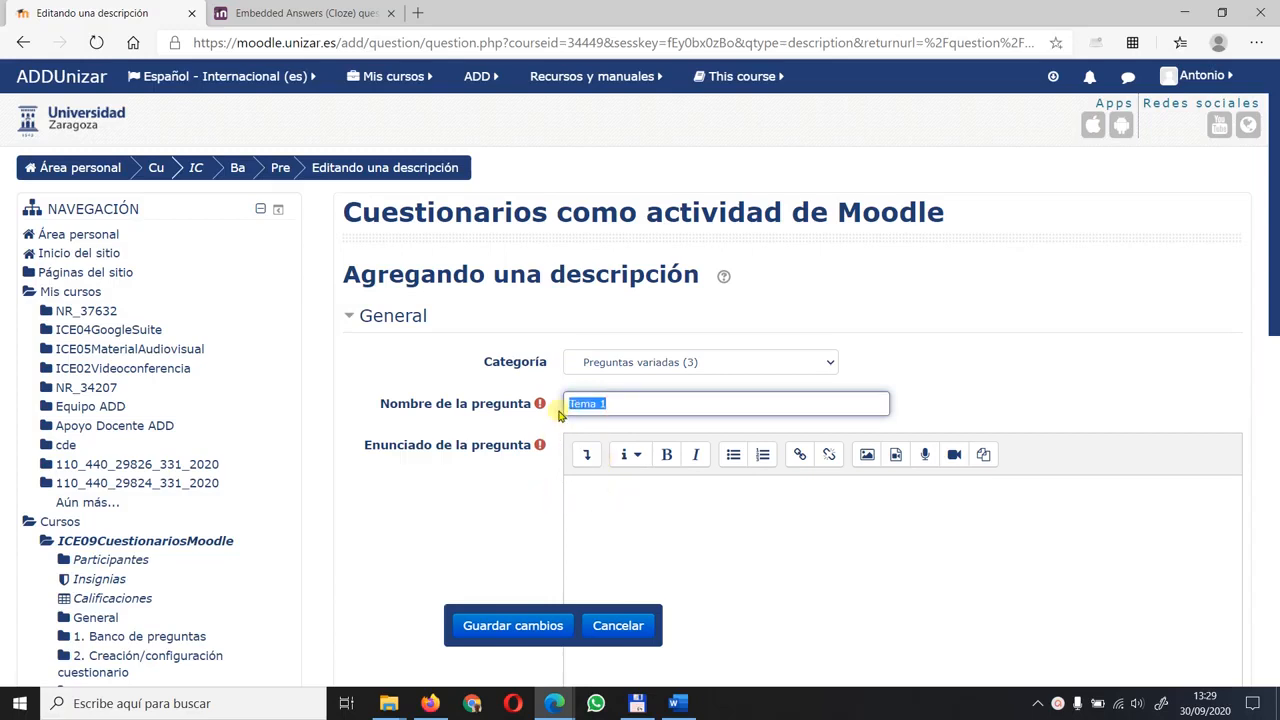
text(Descrip T1)
- Enter "Aquí hay preguntas del Tema 1" as the description's question text and save the changes
click(655, 496)
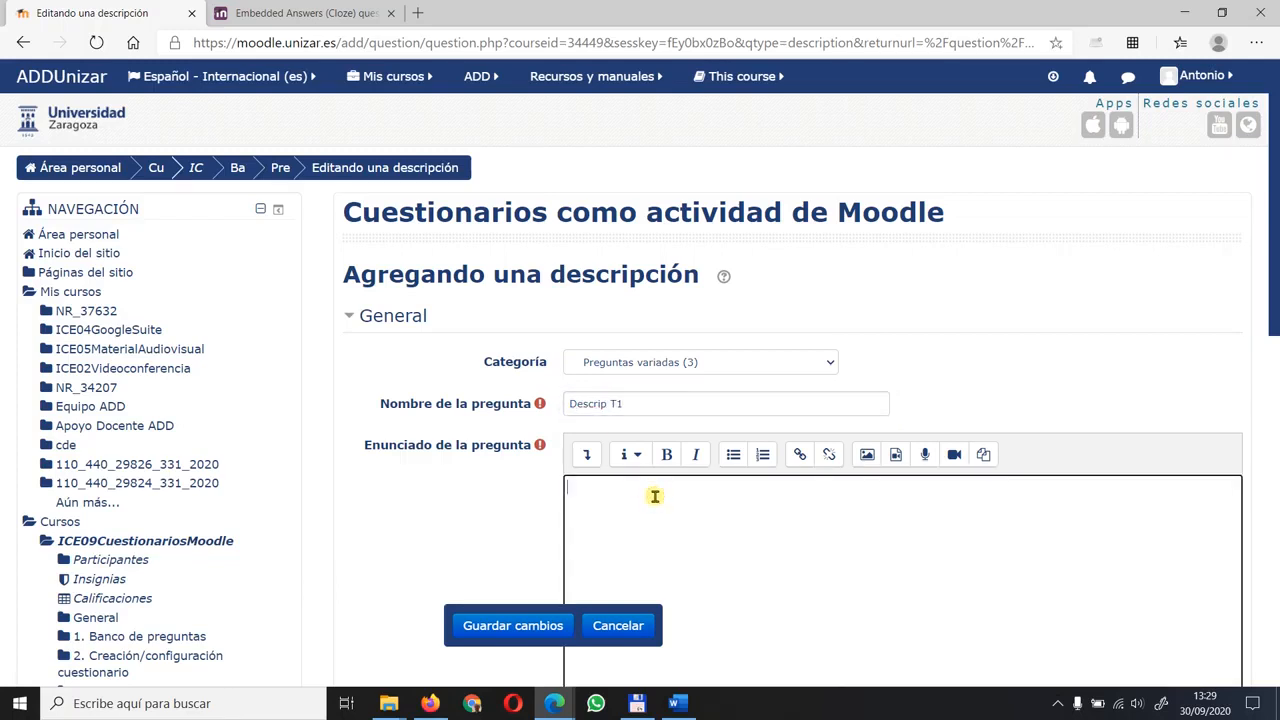
text(Aquí hay preguntas del Tema 1)
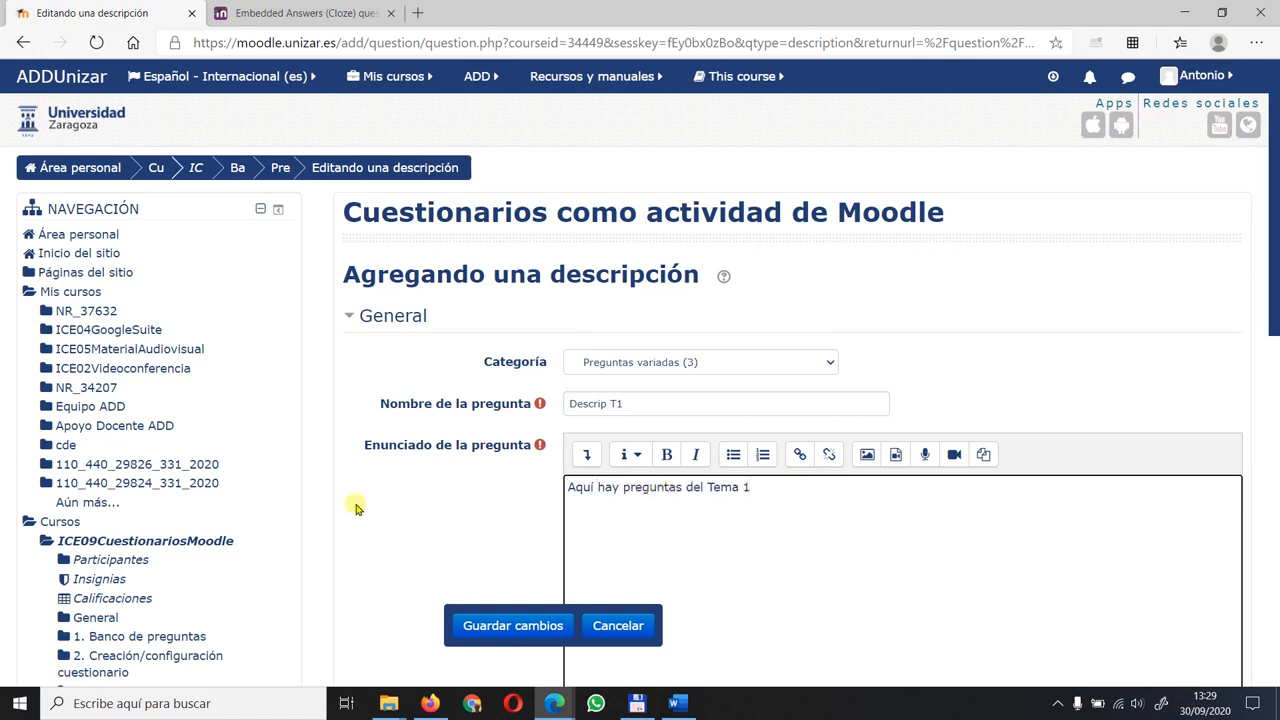
click(443, 535)
scroll(443, 500, down, 5)
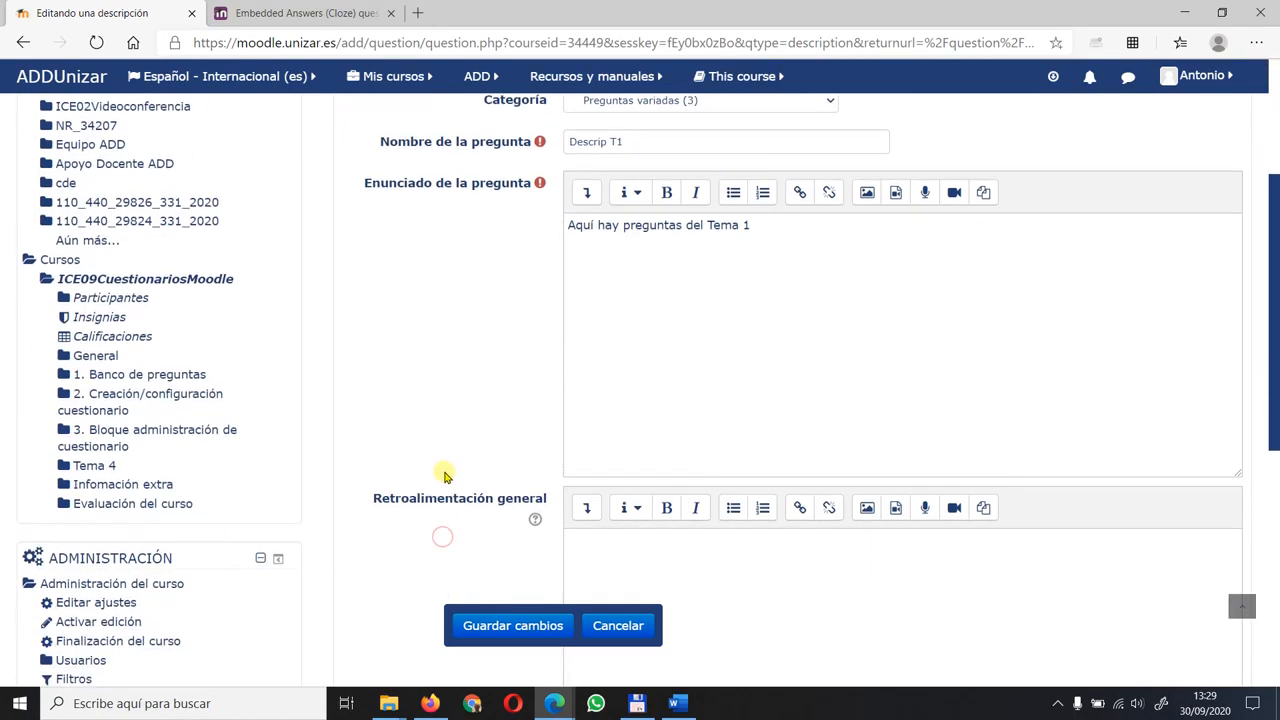
click(525, 626)
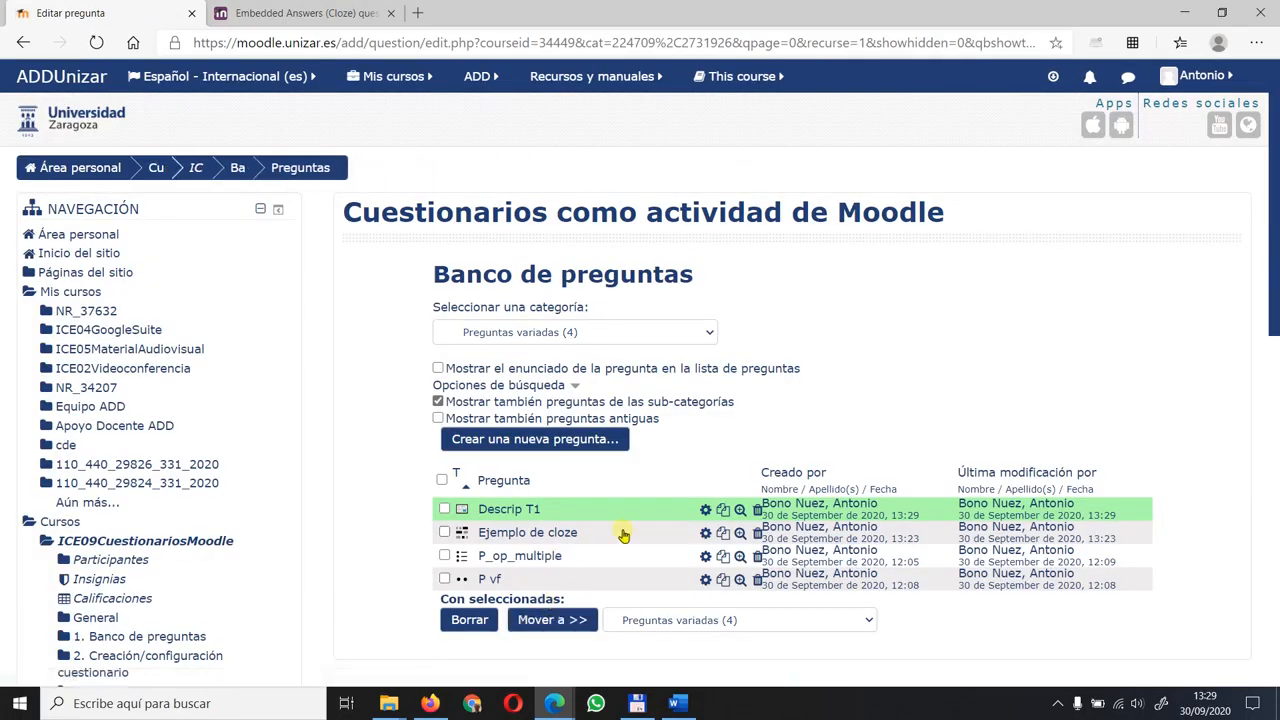
- Preview the Descrip T1 question as students see it, and close the preview
click(740, 511)
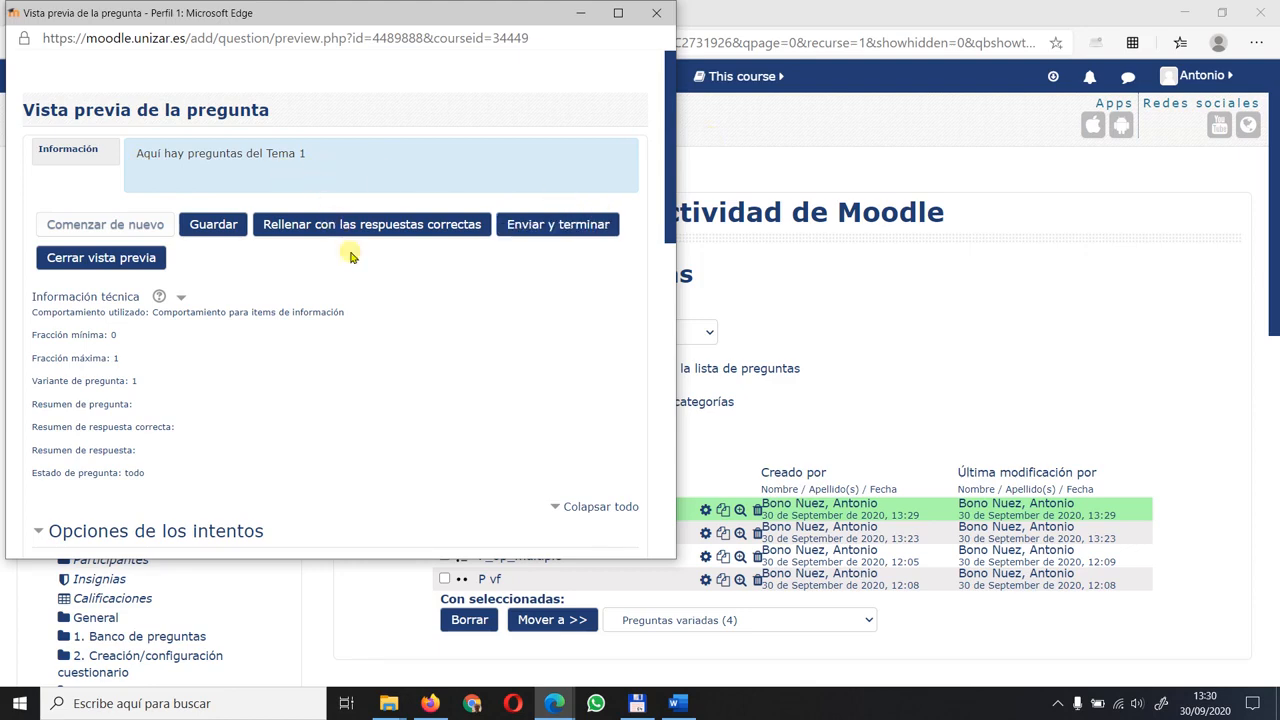
click(657, 12)
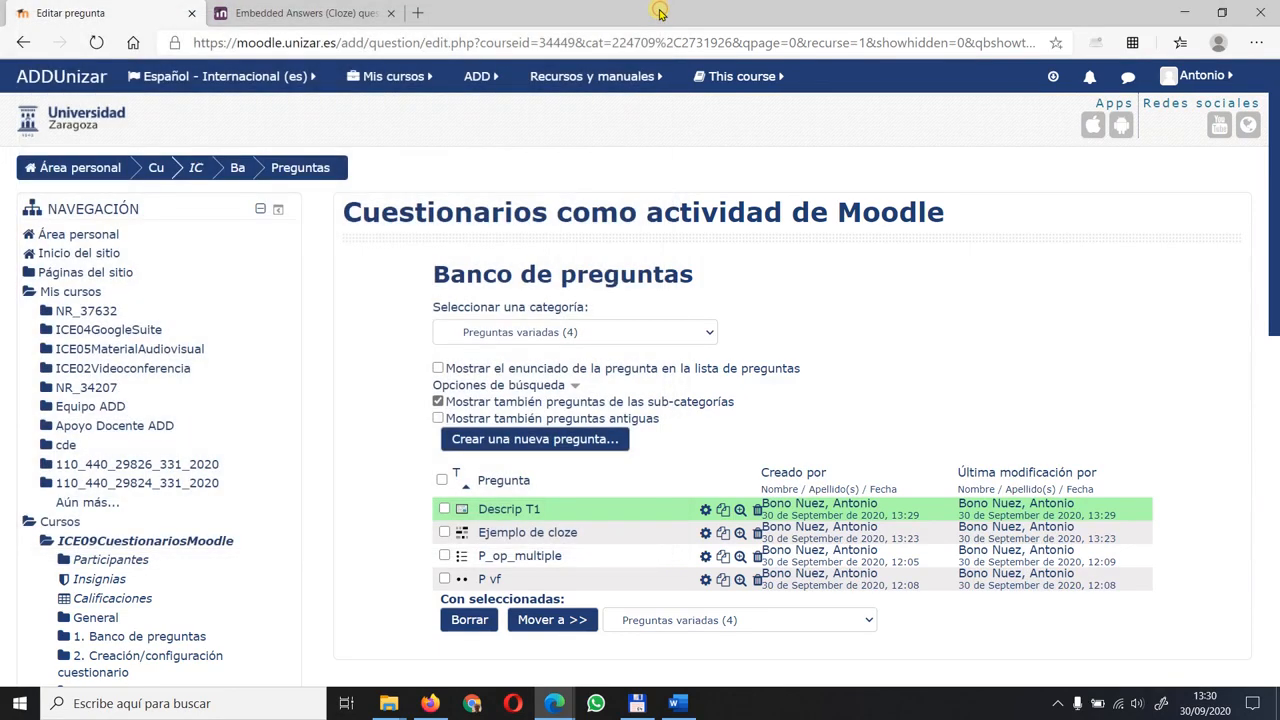
- Add a new question of the Ensayo type to the question bank
click(557, 441)
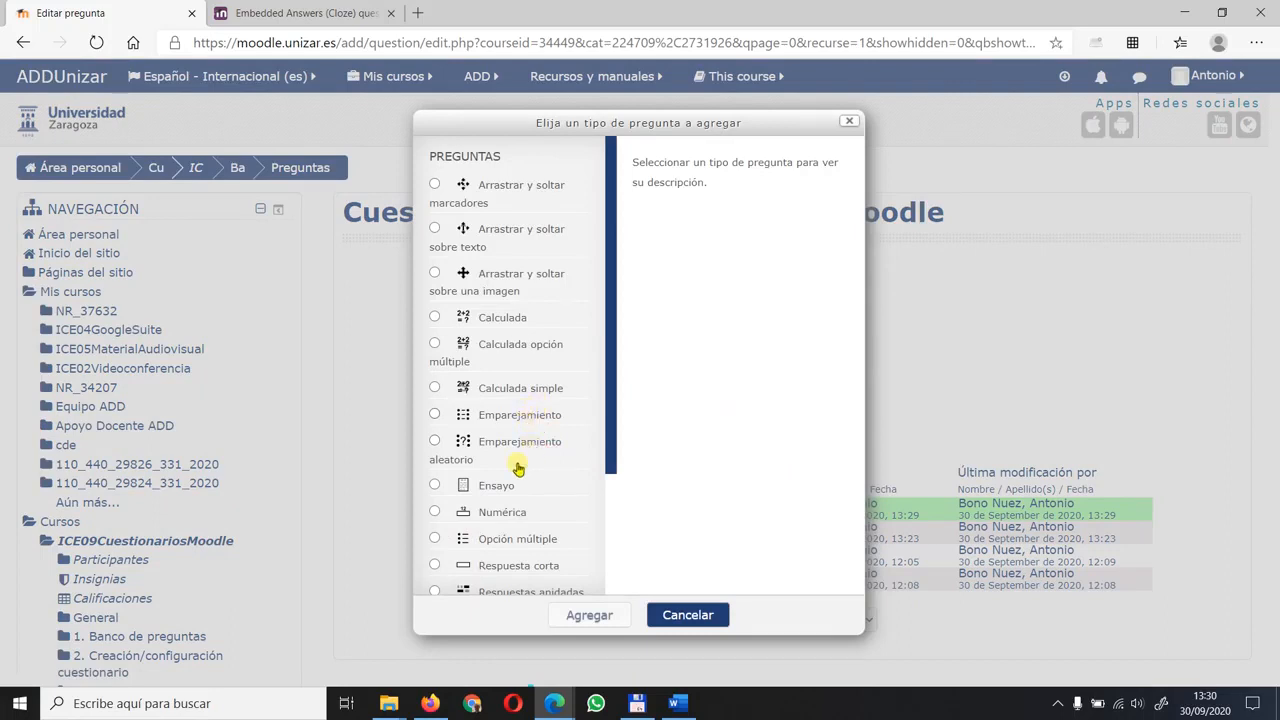
click(436, 487)
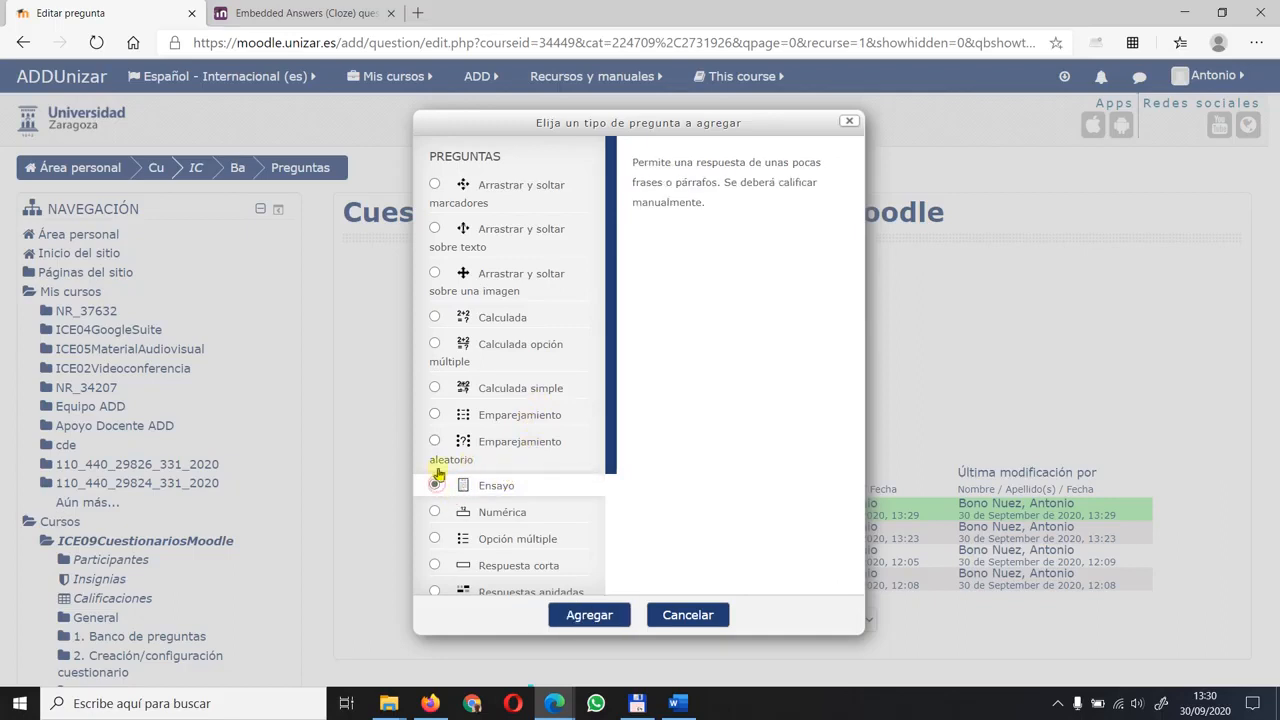
click(590, 615)
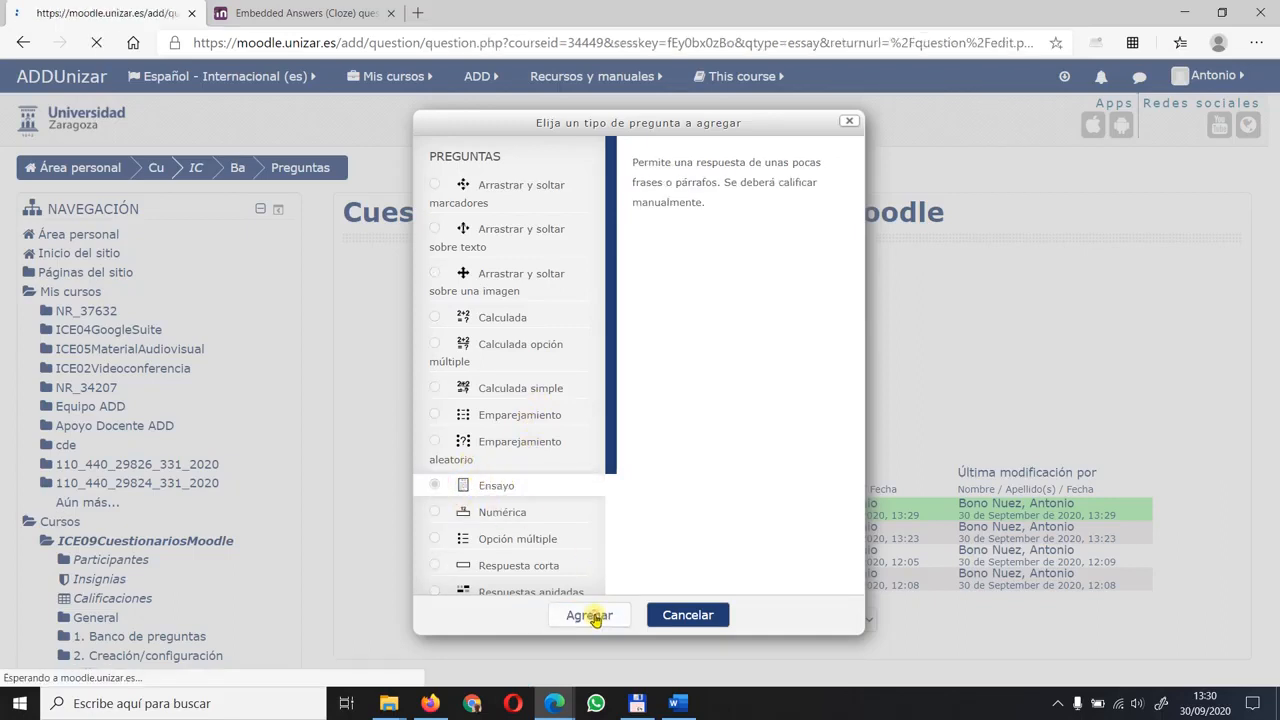
- Name the essay question "P_ensayo_1" and enter "Tarea a realizar...." as its question text
scroll(450, 465, down, 1)
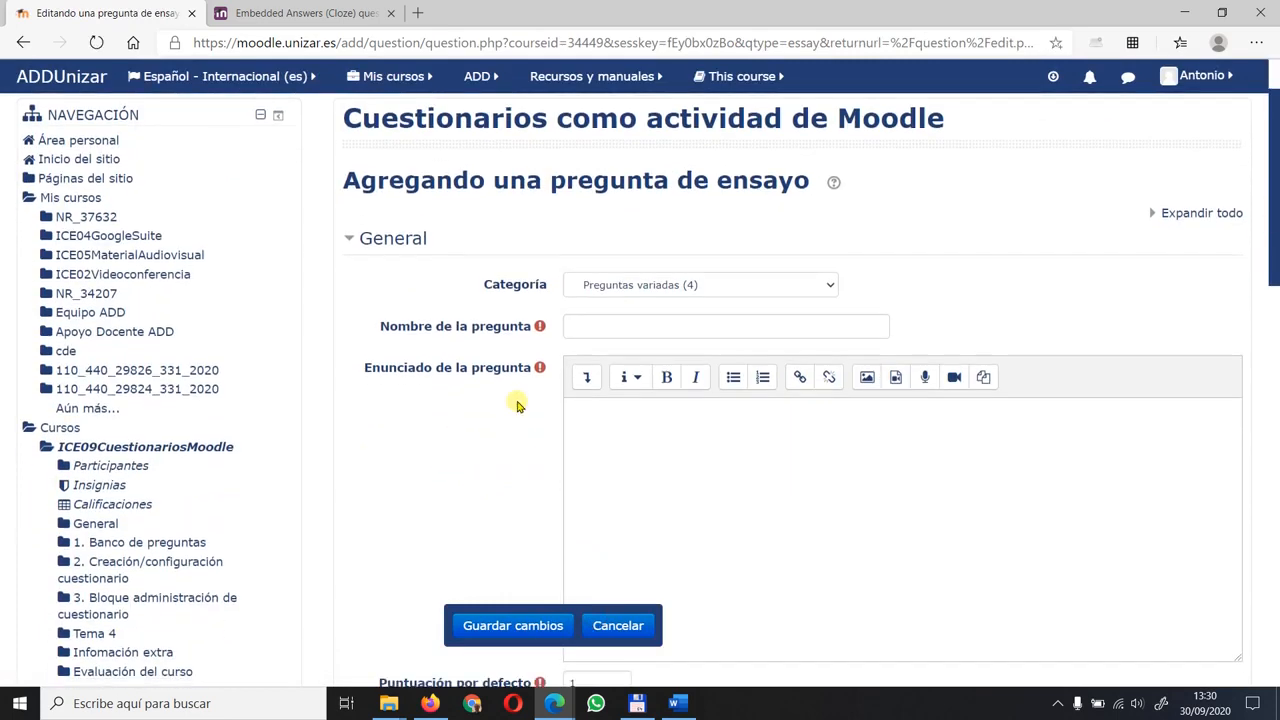
click(595, 327)
text(P_ensayo_1)
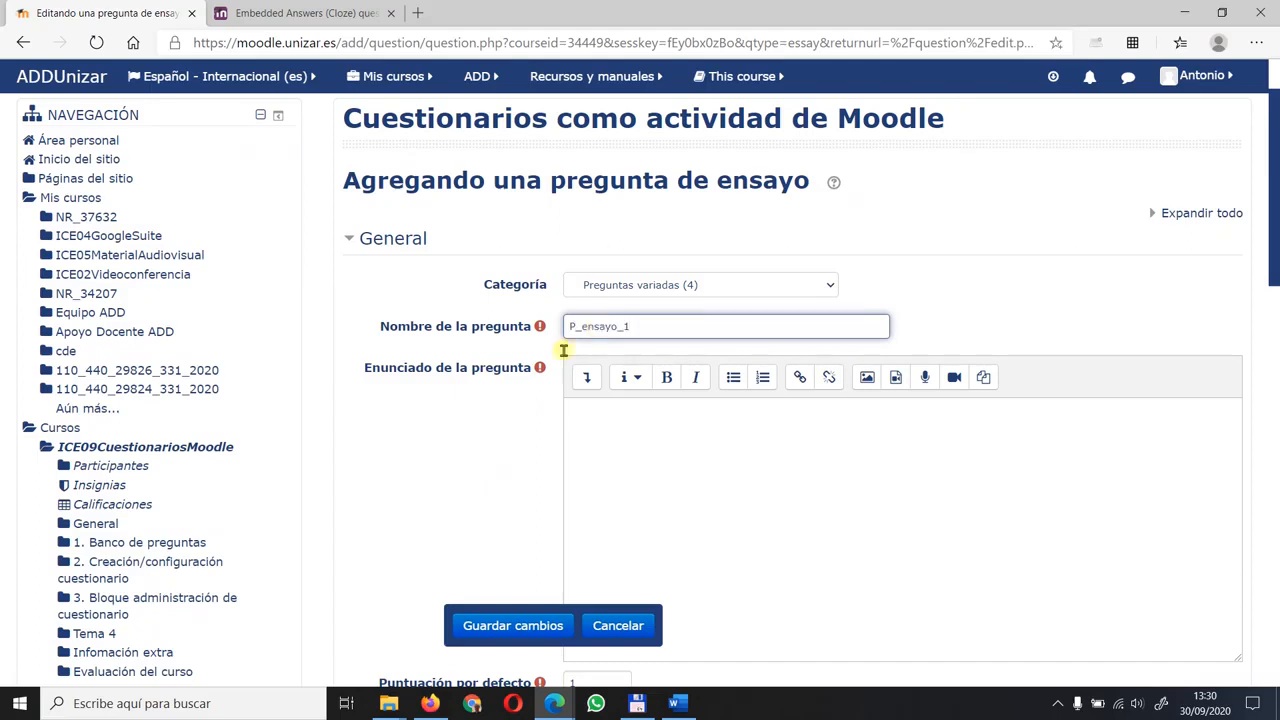
click(616, 468)
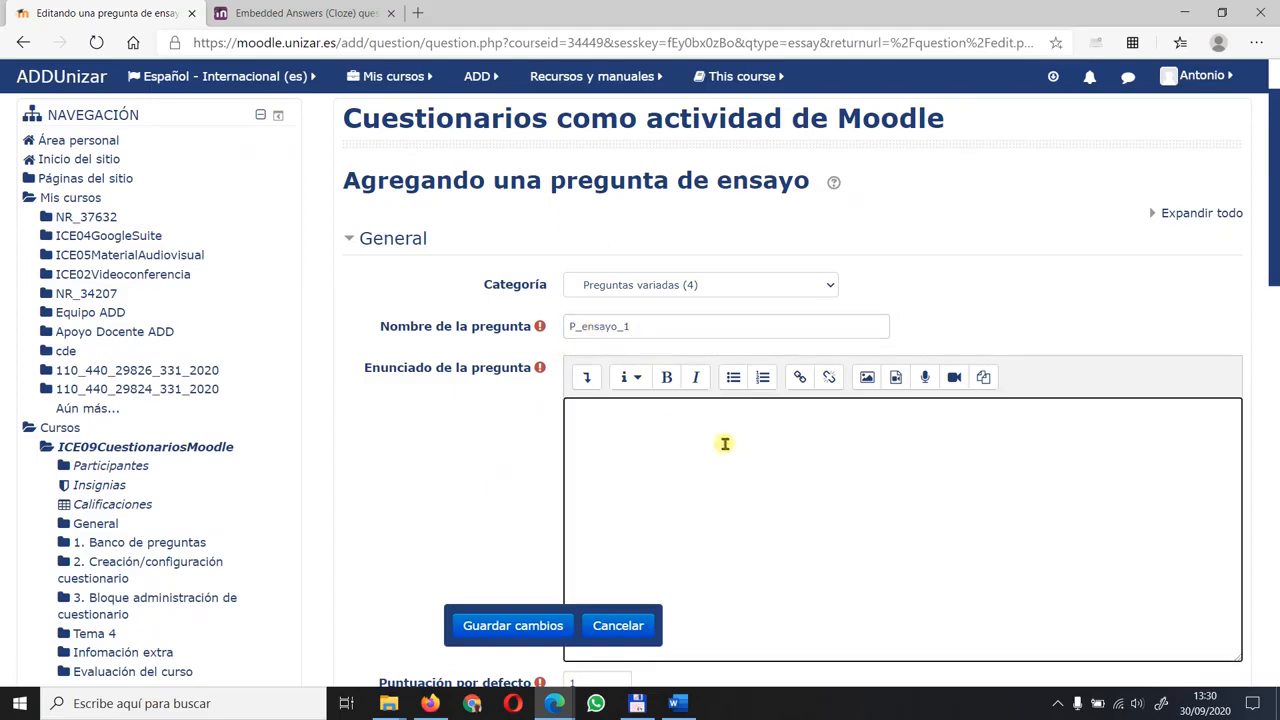
scroll(730, 440, down, 2)
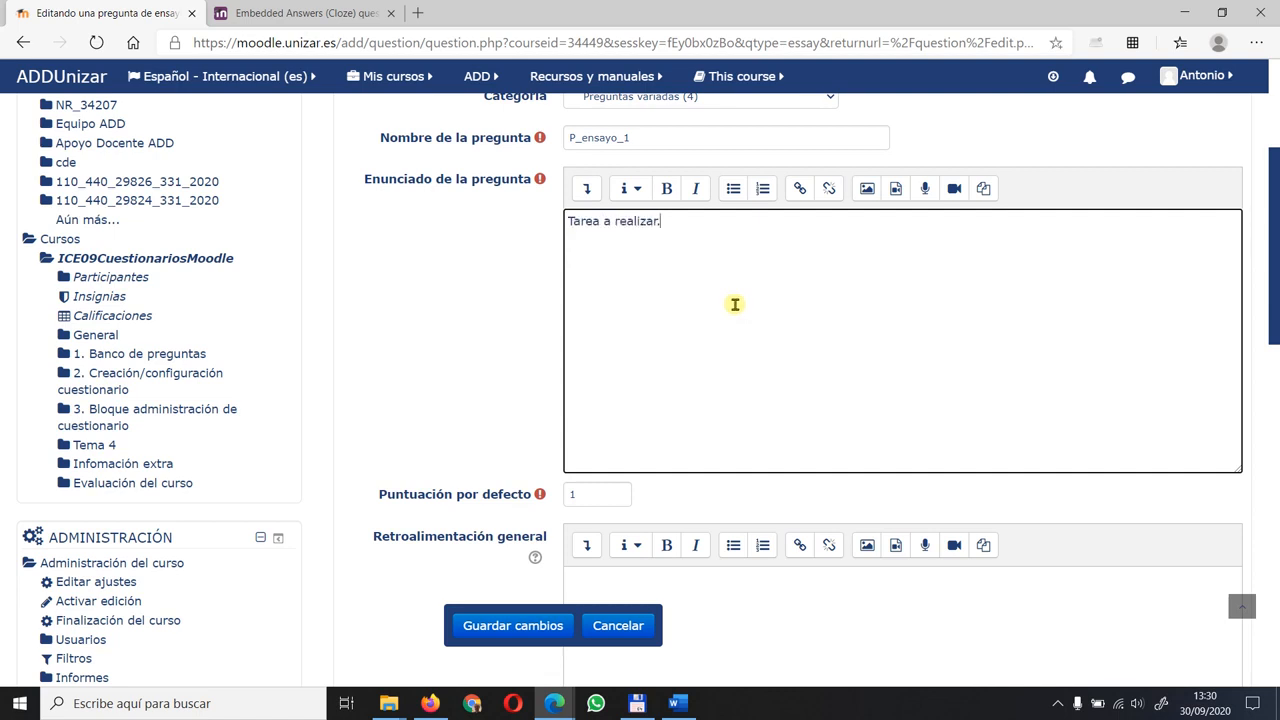
text(...)
scroll(680, 291, down, 2)
scroll(657, 177, up, 2)
- Examine the repositories available for linking a file in the question text, including Google Drive, and close without creating a link
click(802, 190)
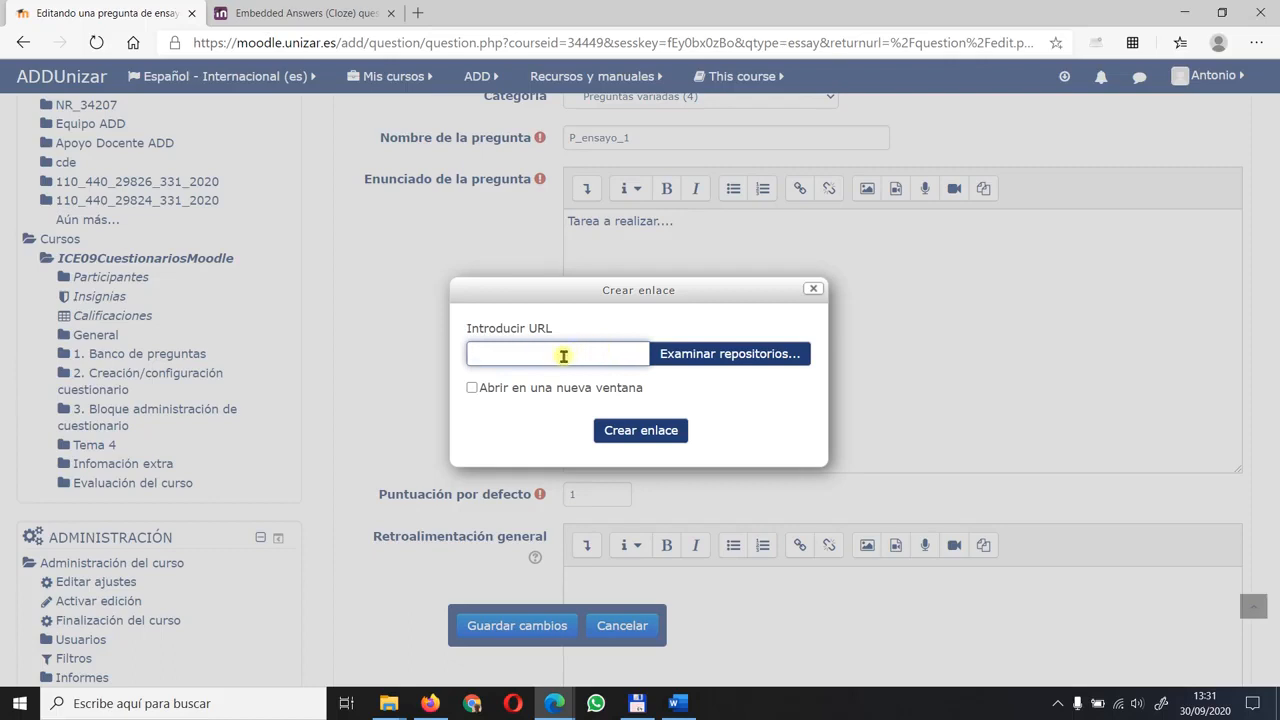
click(720, 355)
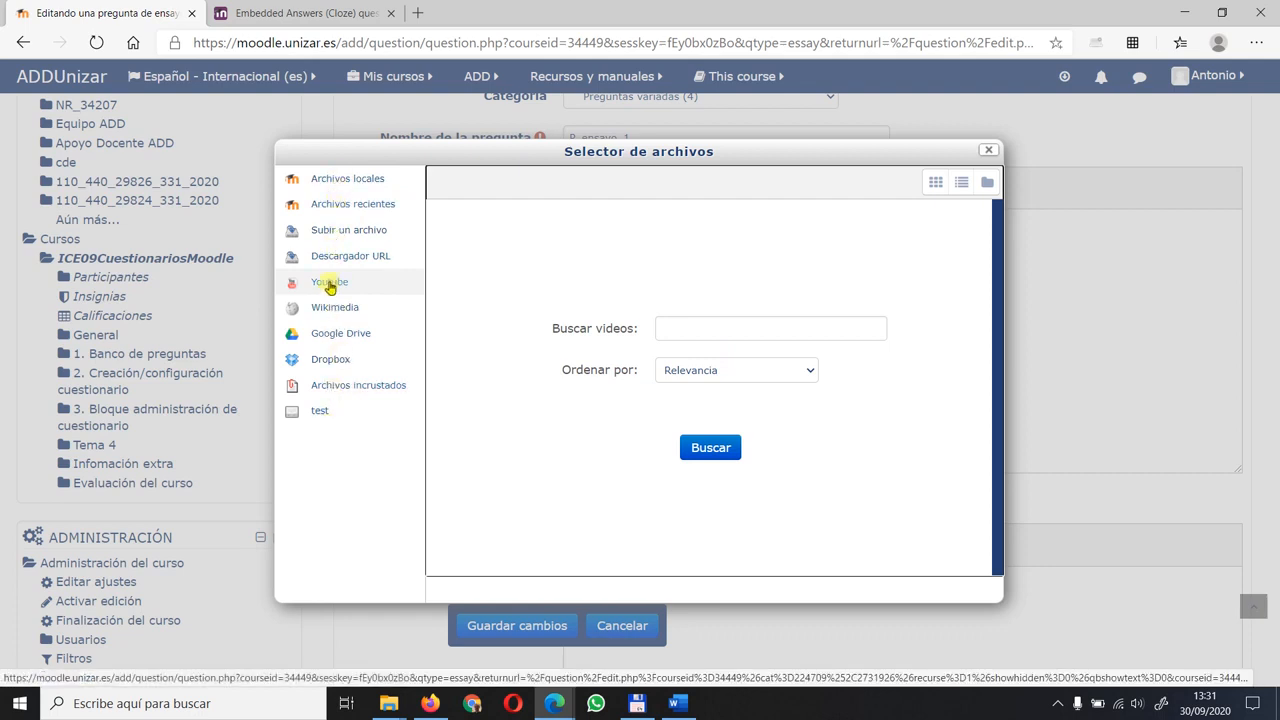
click(337, 338)
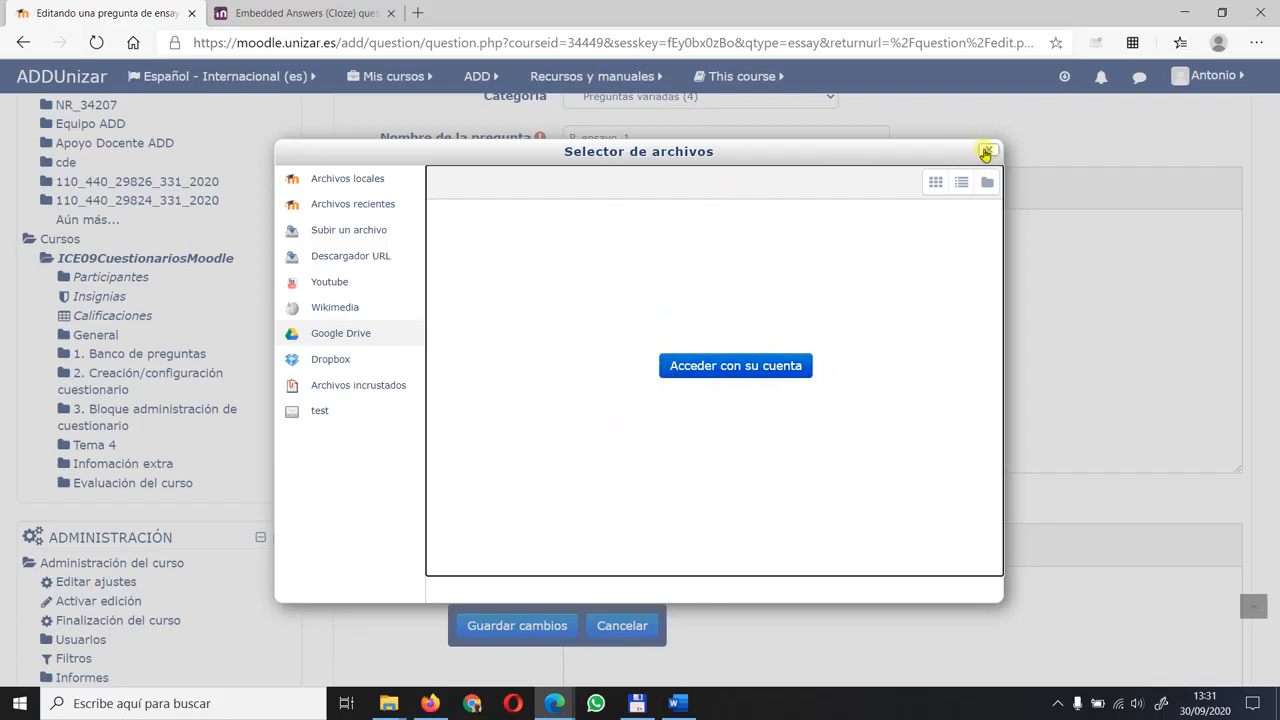
click(986, 152)
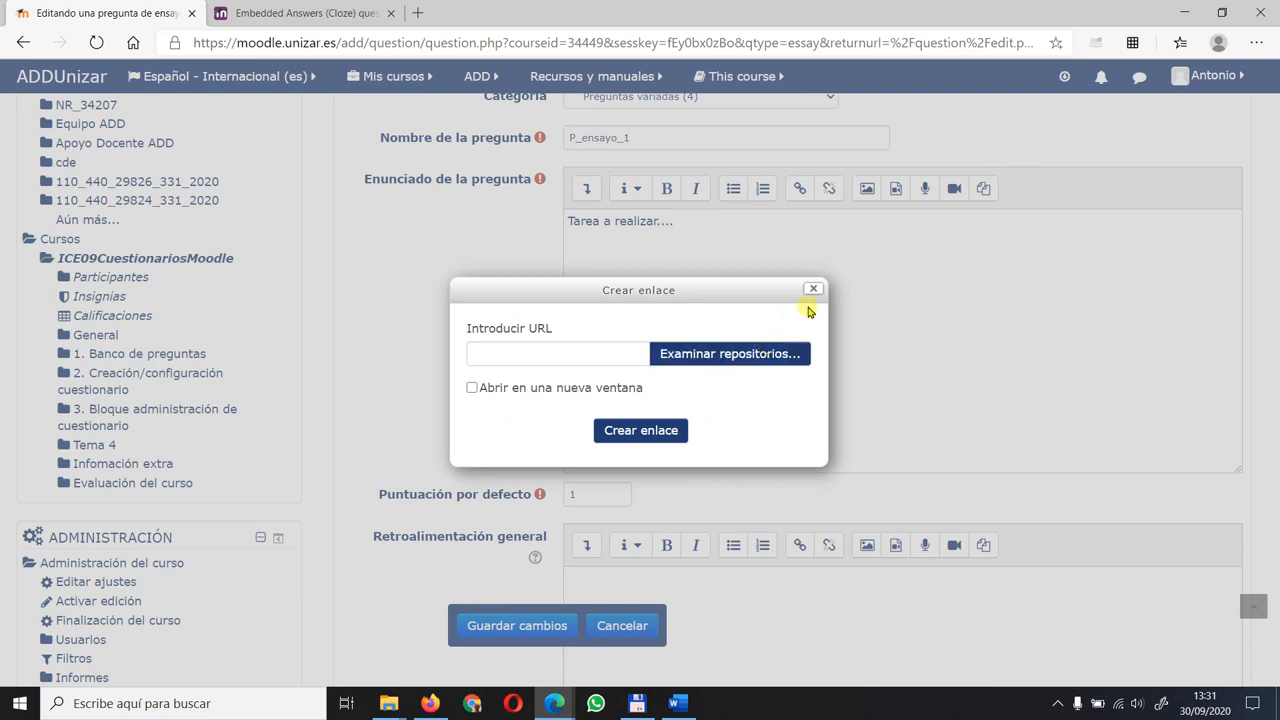
click(814, 291)
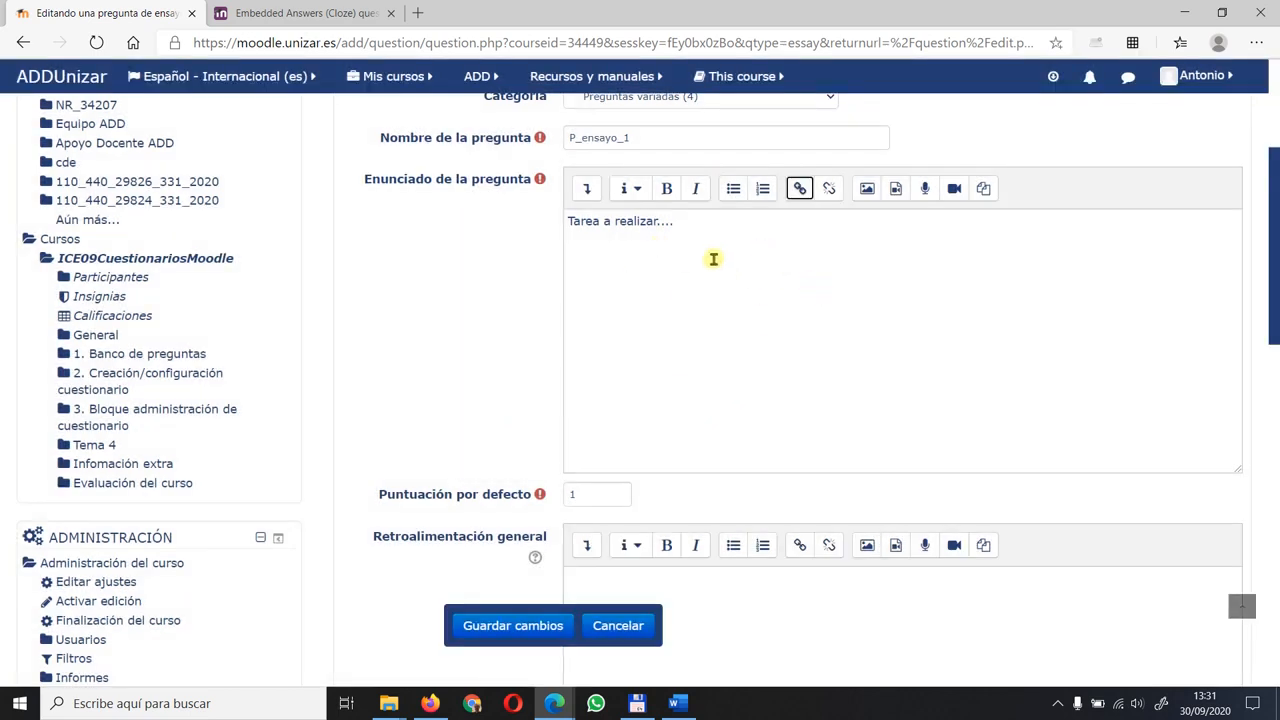
- Examine the link, audio and video options for inserting multimedia in the question text, including the video display options
click(830, 268)
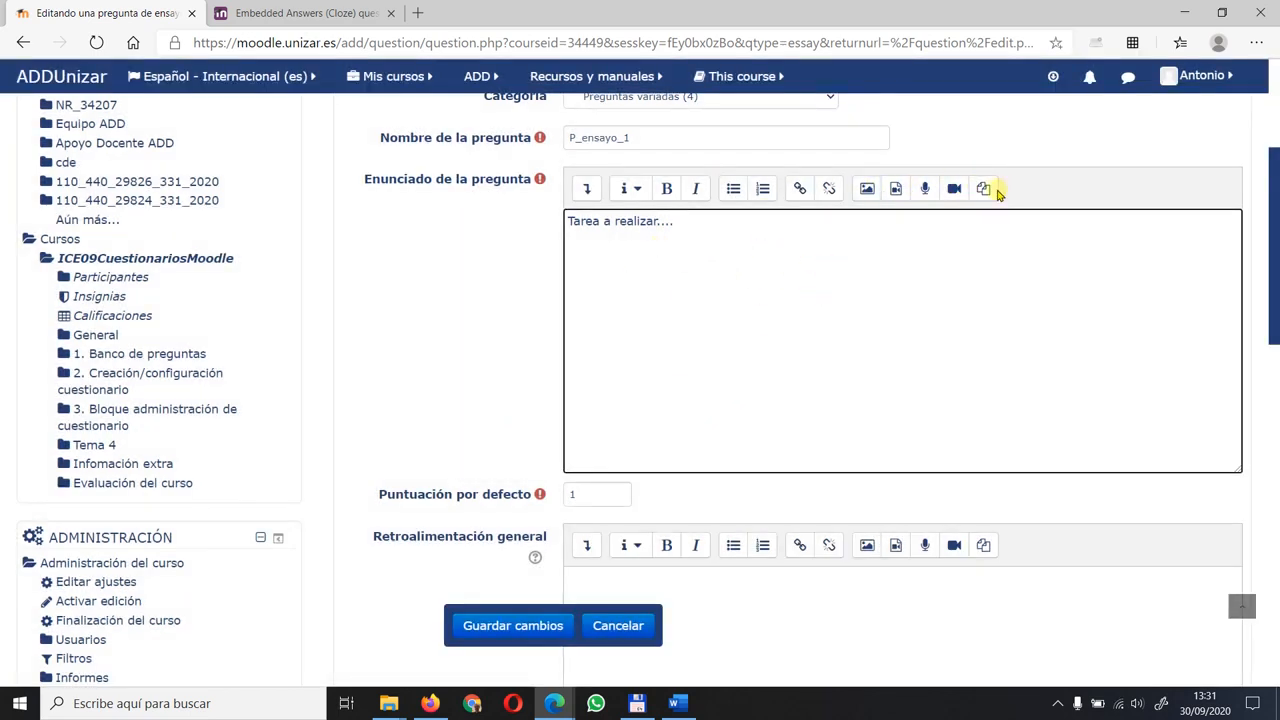
click(896, 192)
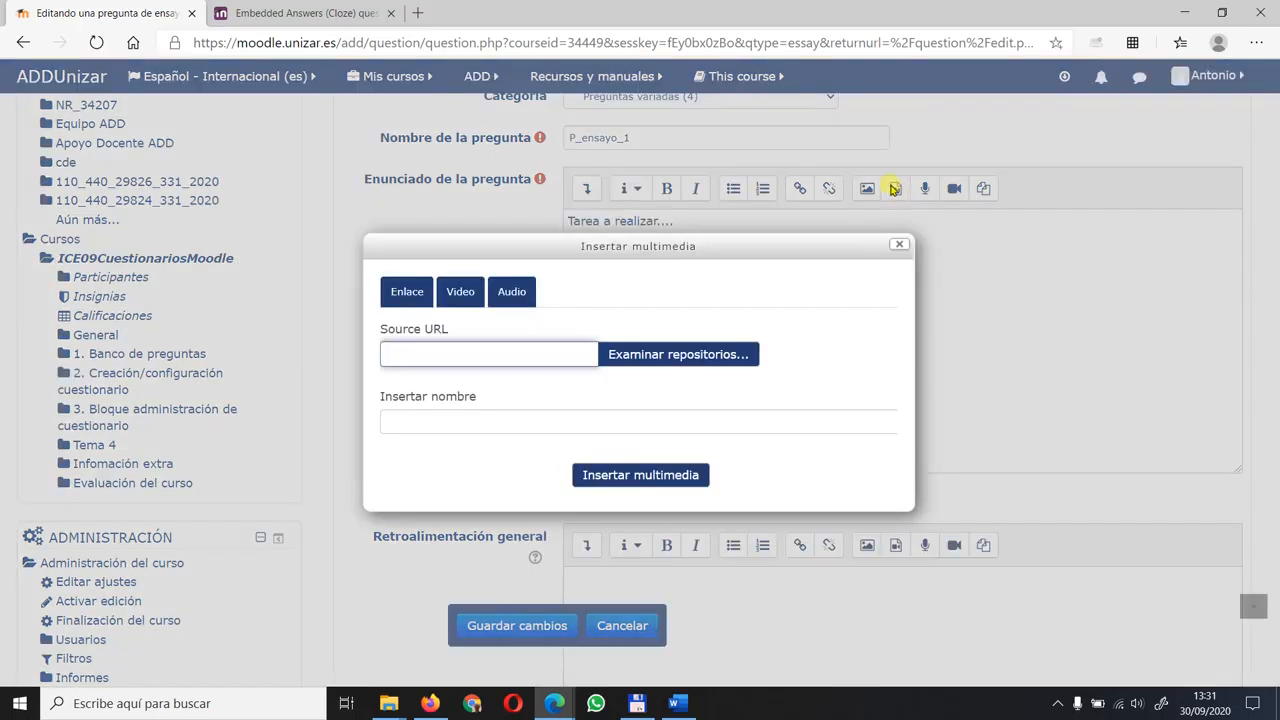
click(462, 291)
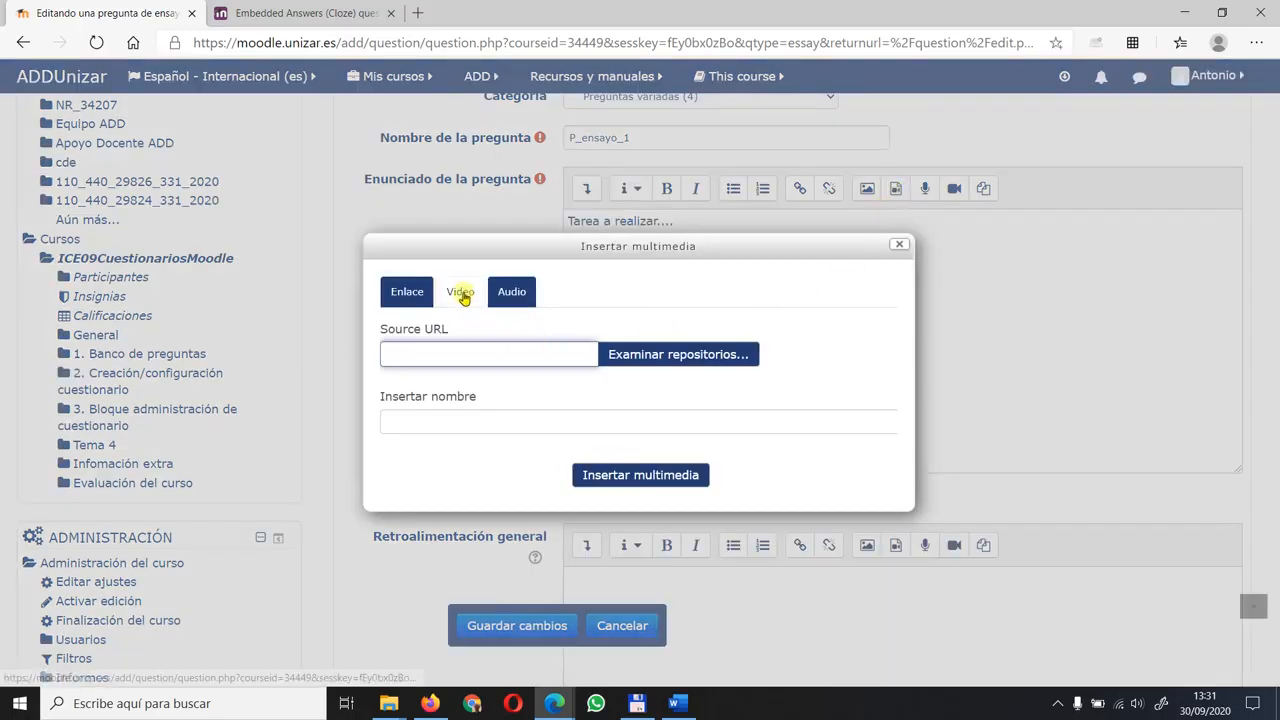
click(512, 292)
click(412, 292)
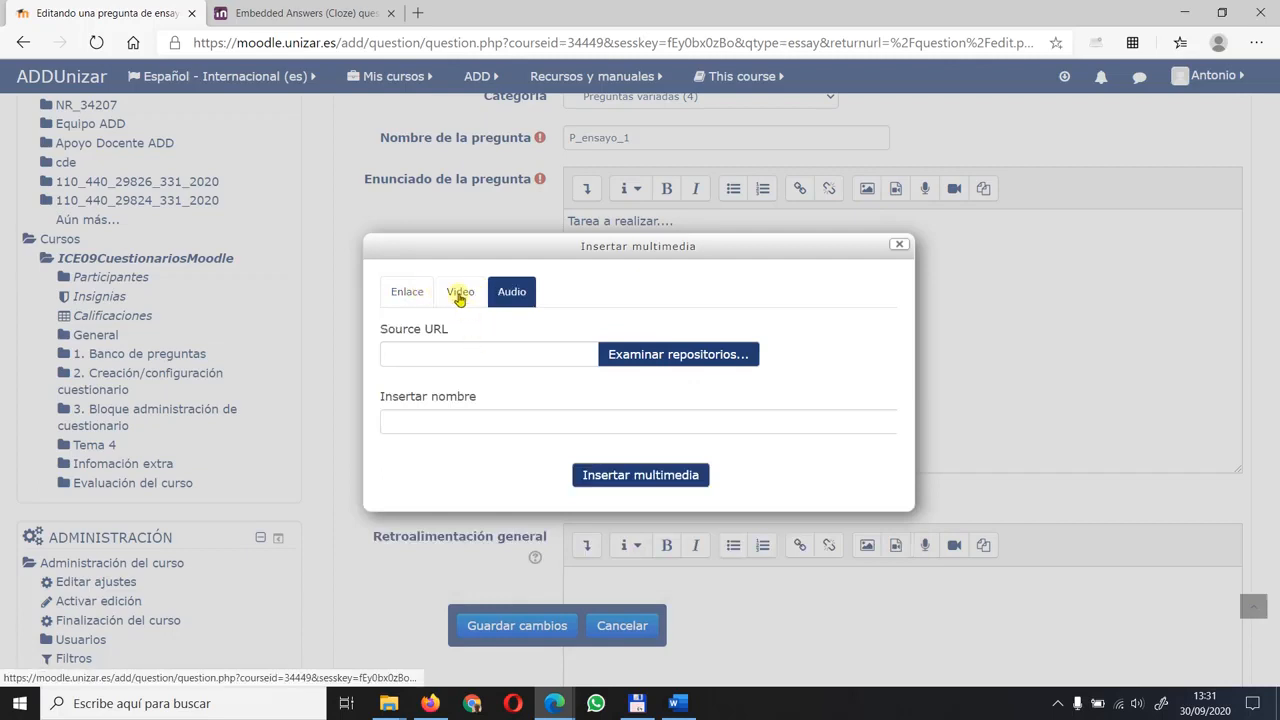
click(459, 293)
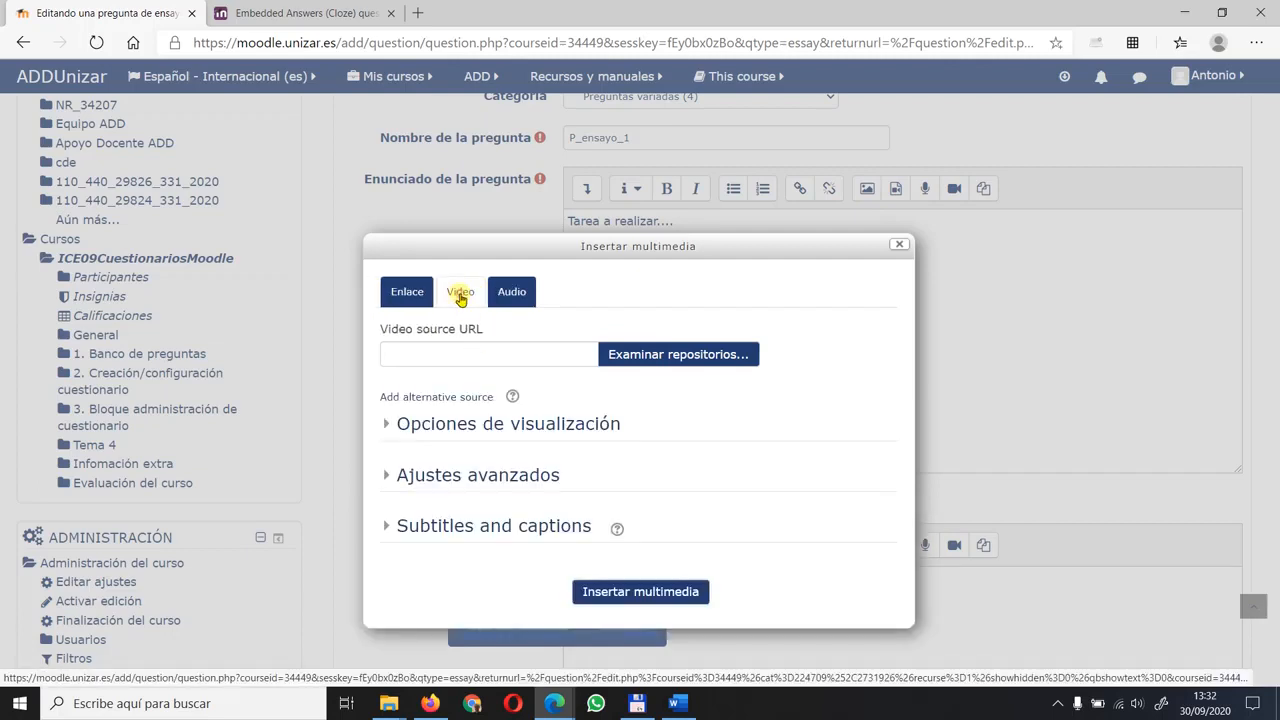
click(493, 428)
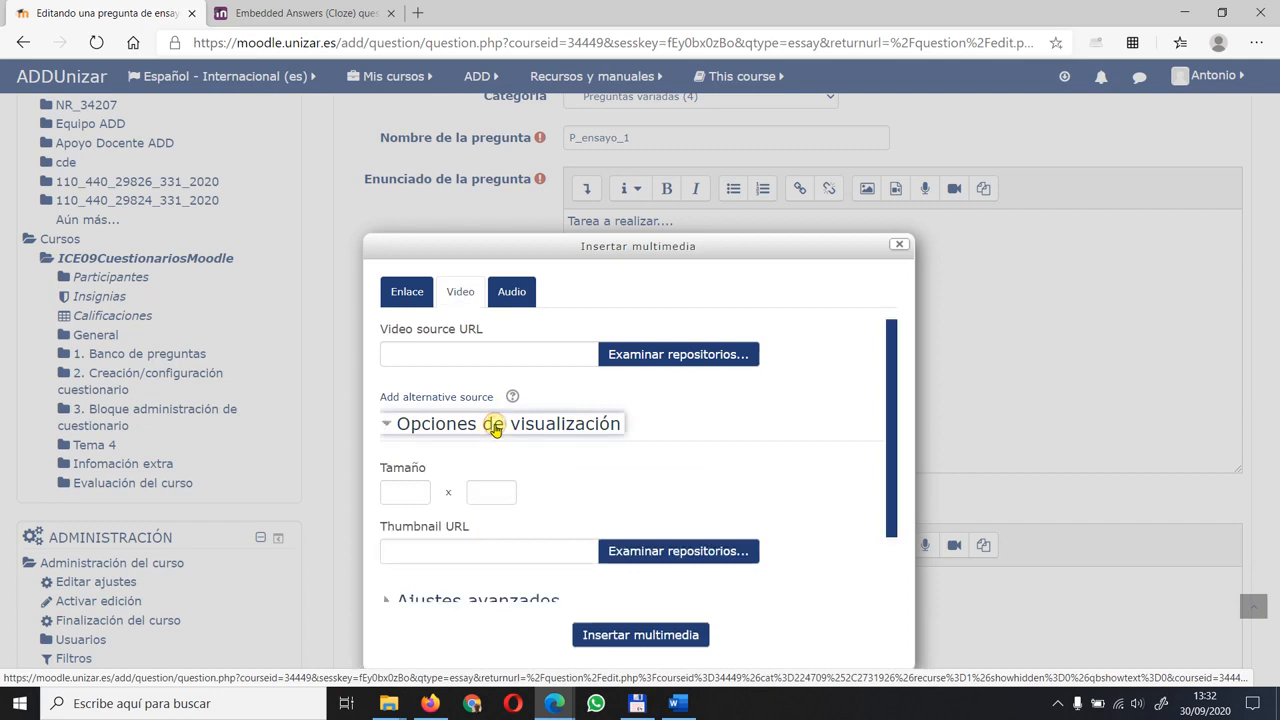
click(493, 428)
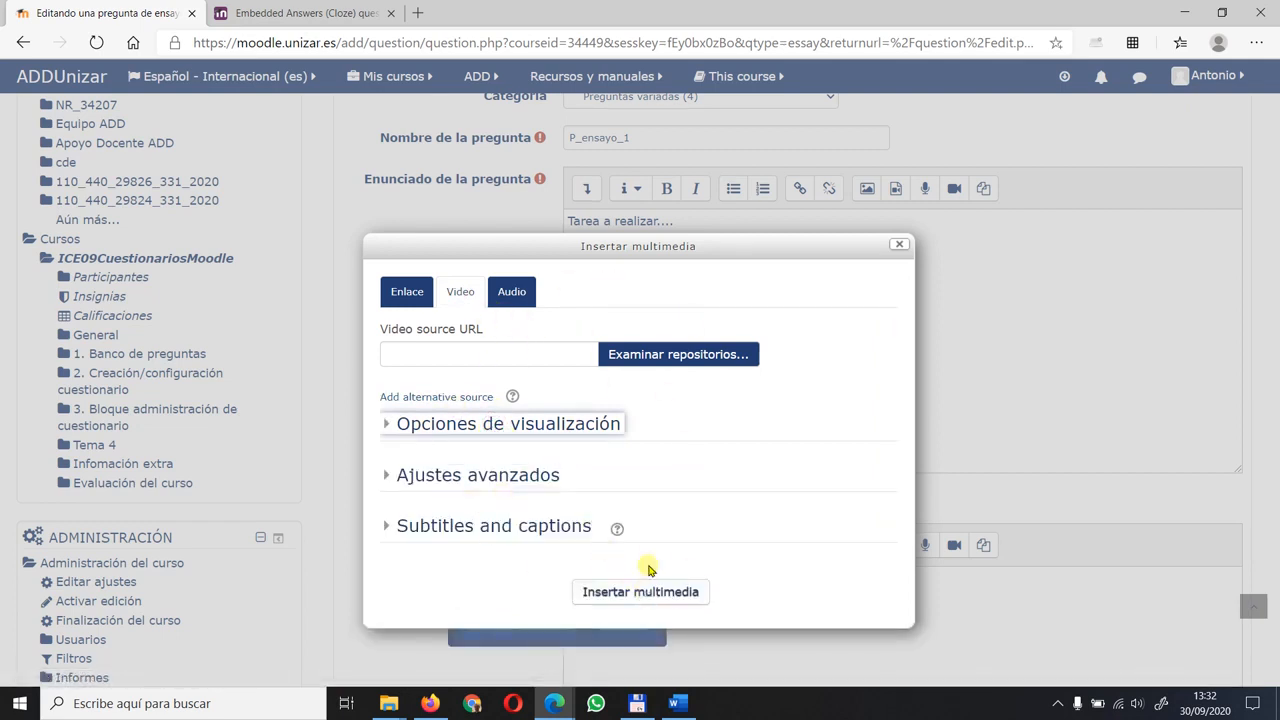
- Examine the repositories offered as a video source, and close the multimedia insertion without adding anything
click(663, 354)
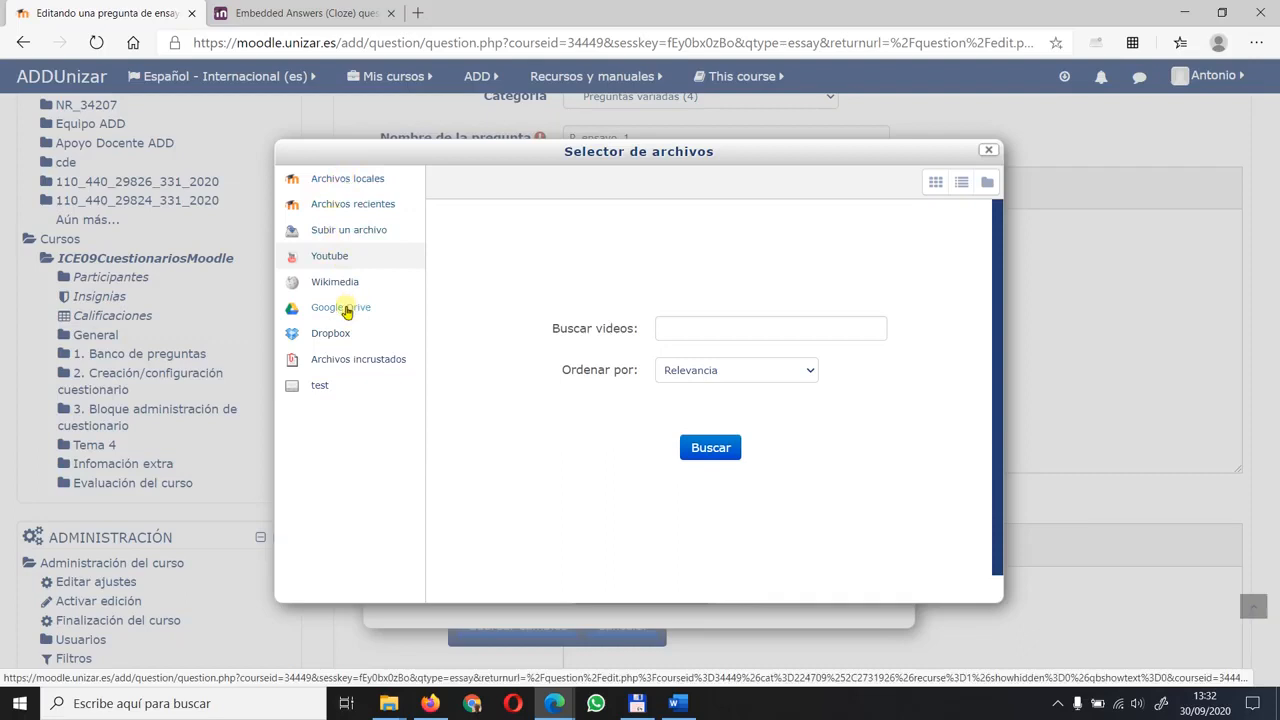
click(990, 152)
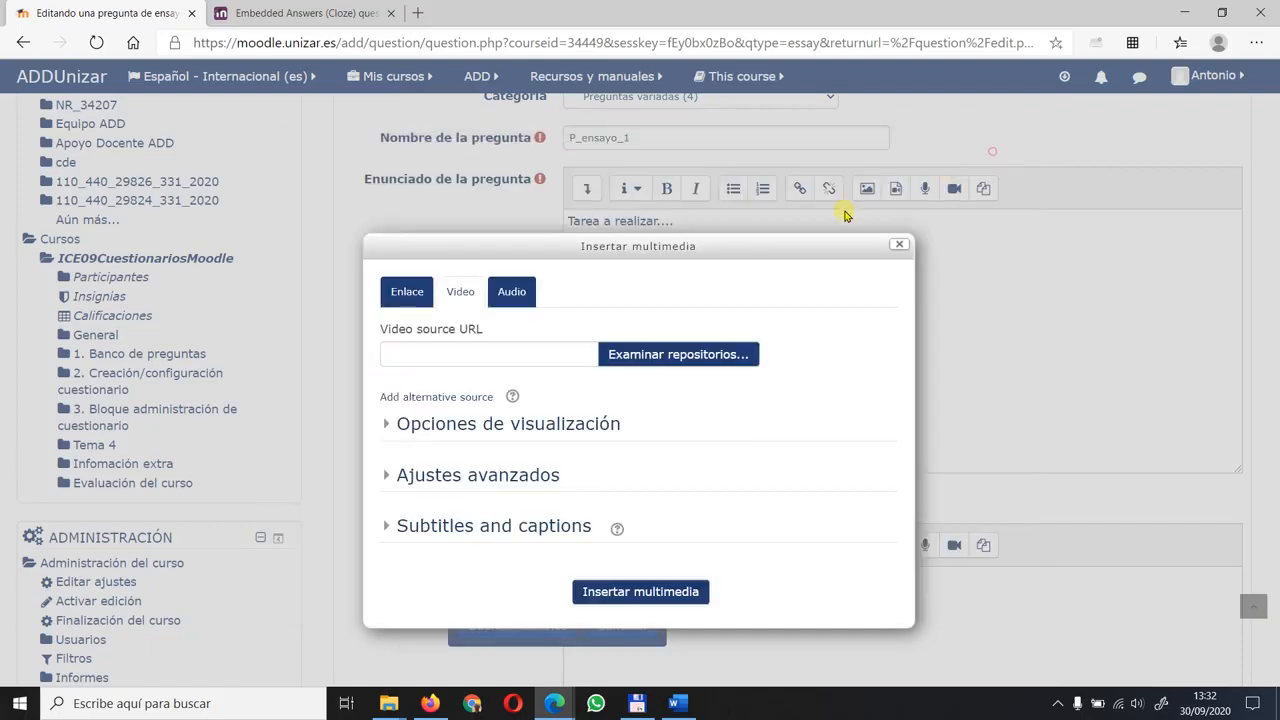
click(898, 245)
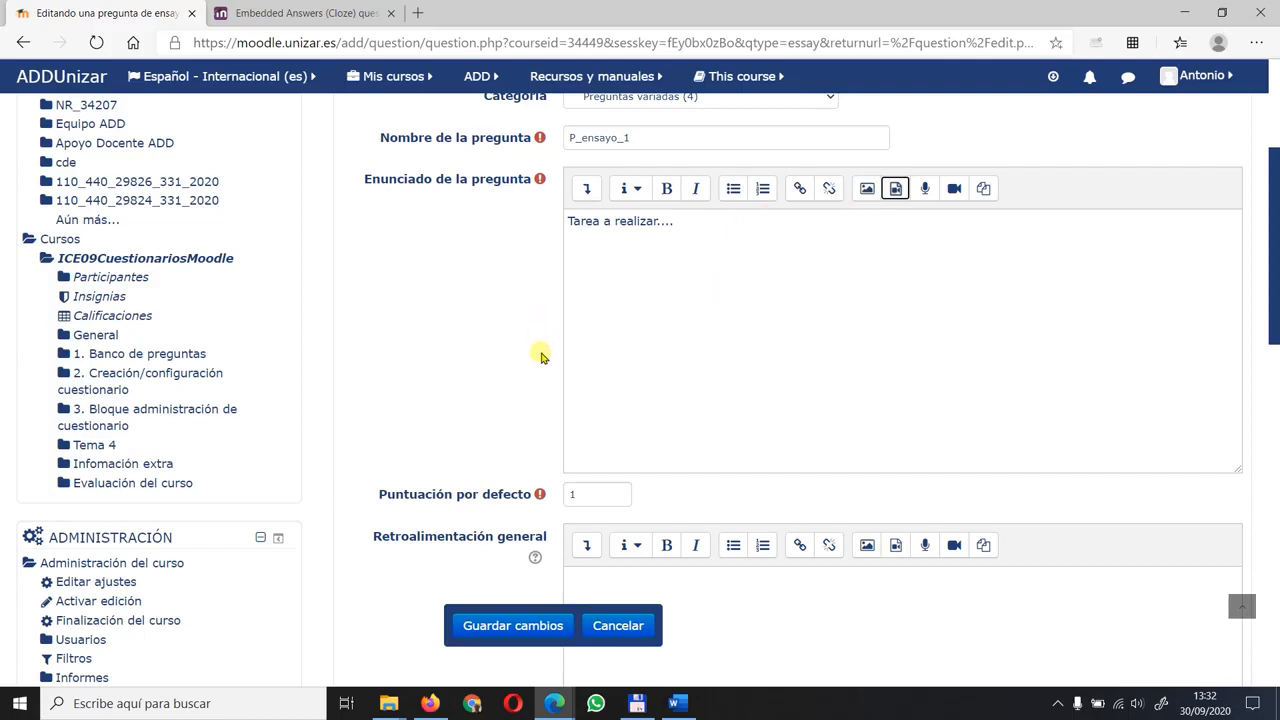
- Examine the essay question form's default mark, general feedback and response option settings
click(674, 285)
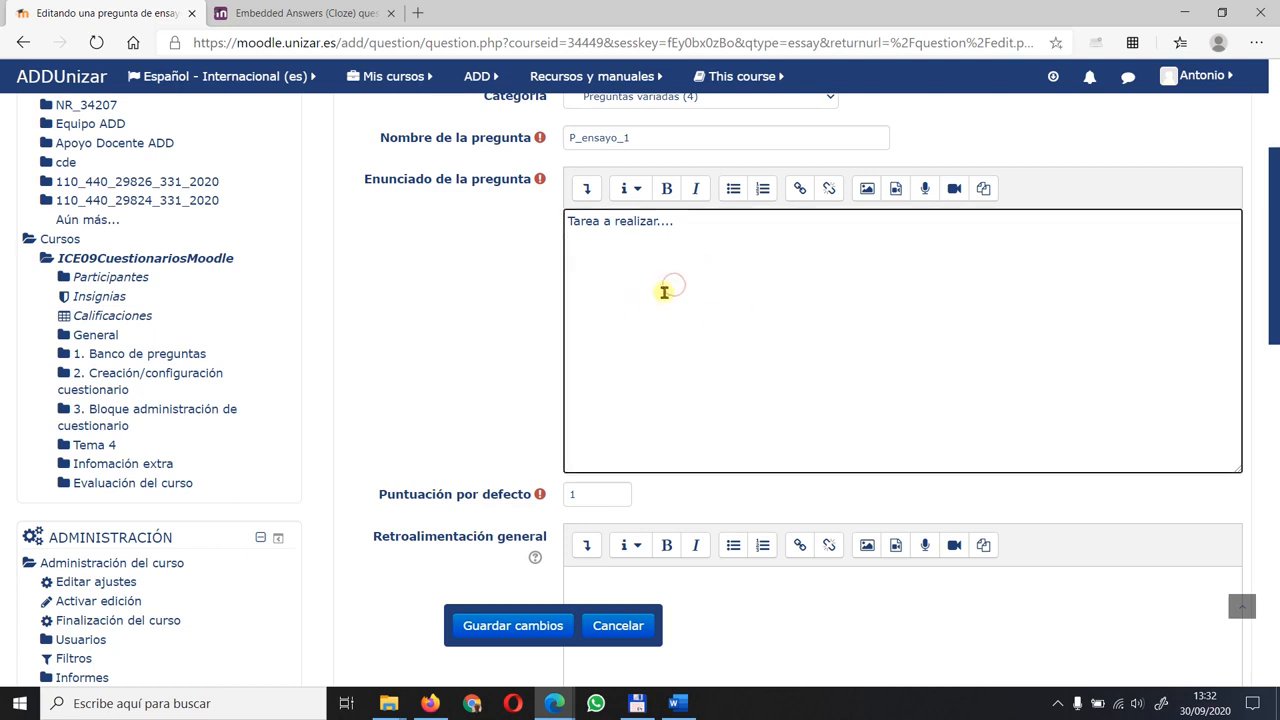
click(1083, 149)
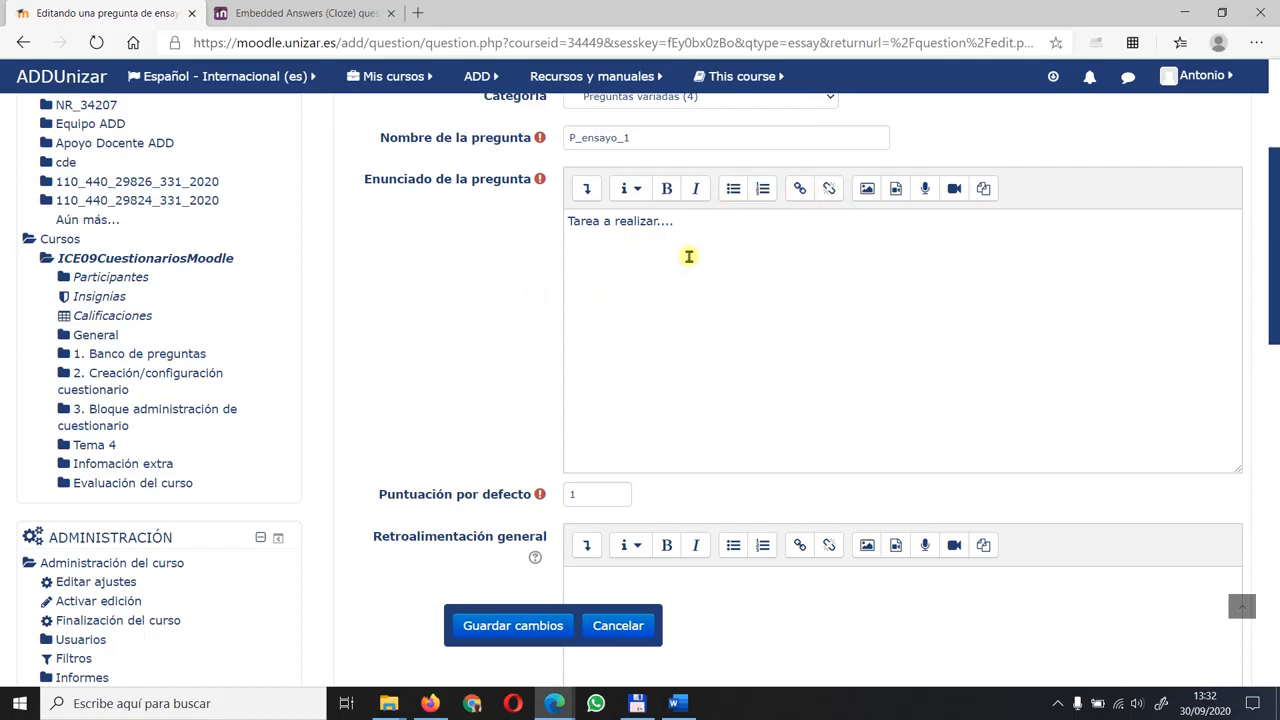
scroll(533, 337, down, 1)
scroll(533, 330, down, 6)
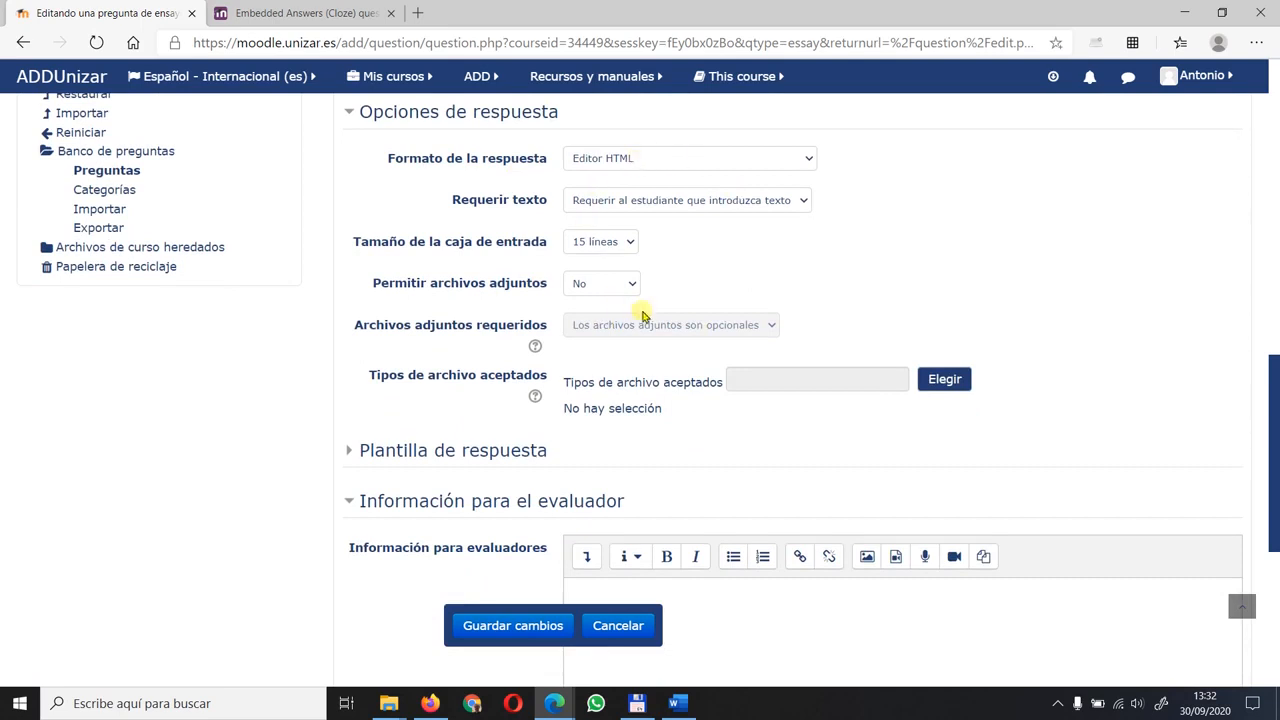
scroll(651, 295, up, 1)
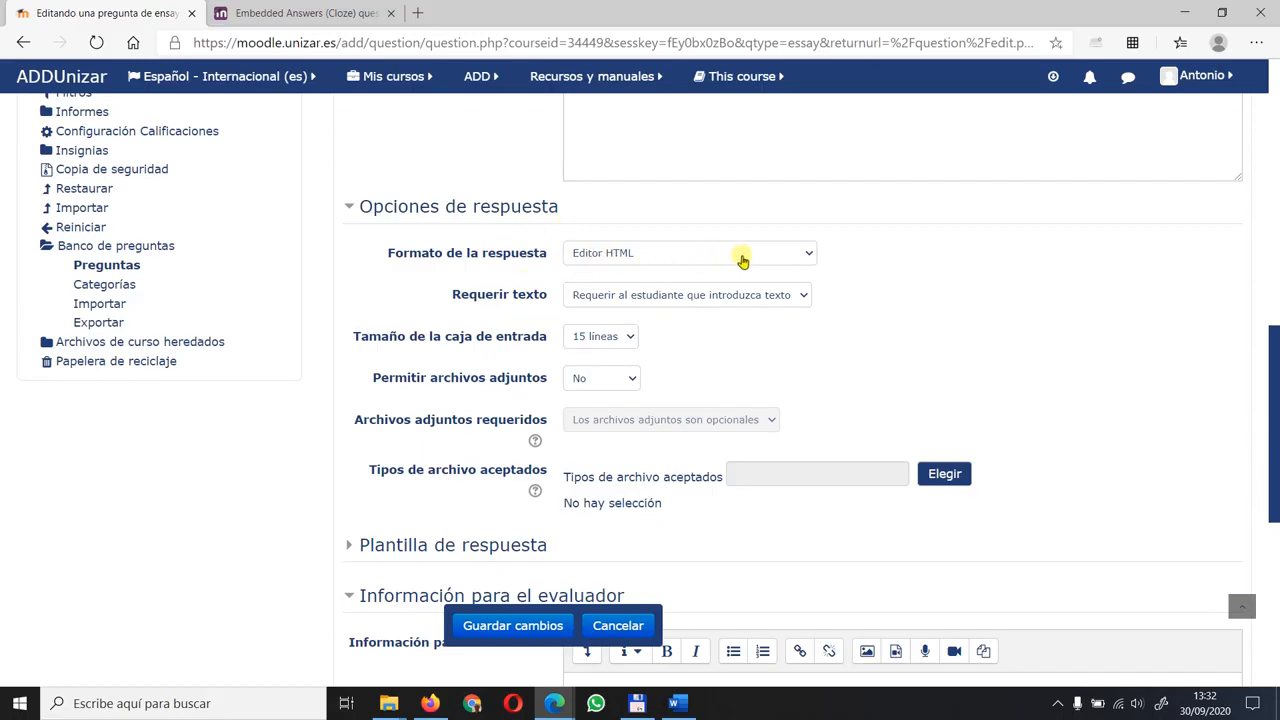
scroll(838, 243, up, 1)
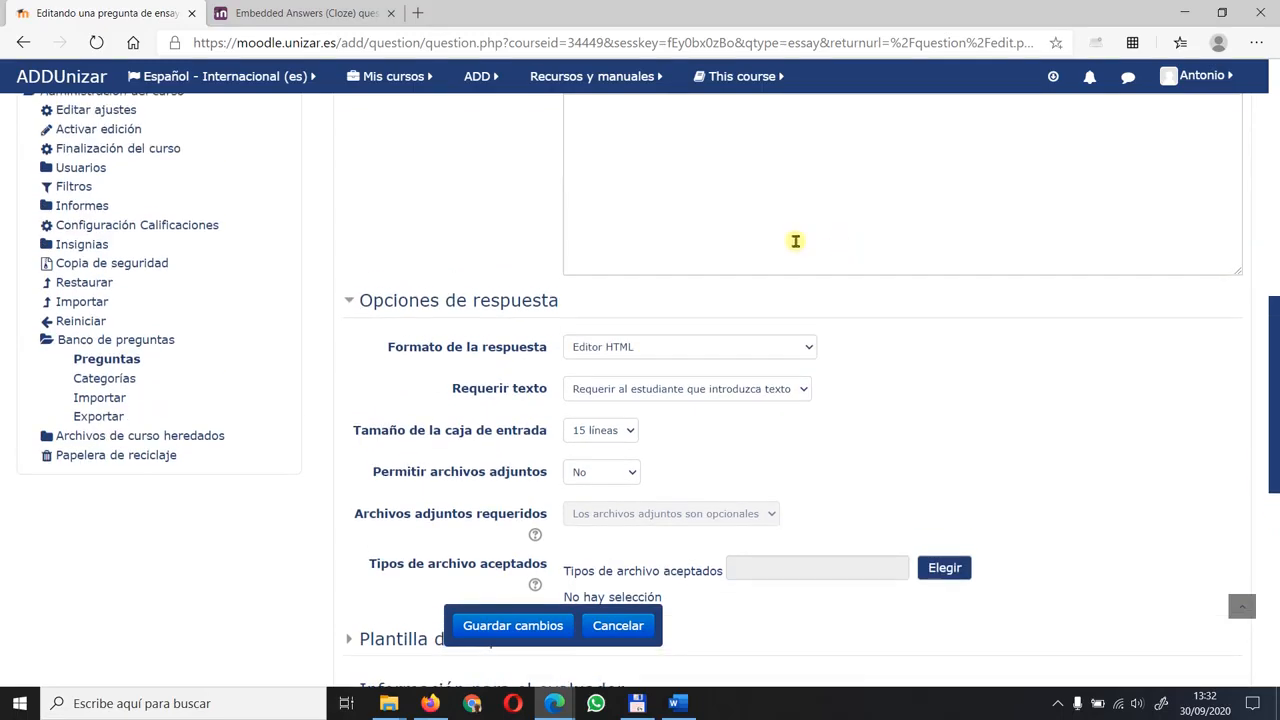
scroll(794, 240, up, 3)
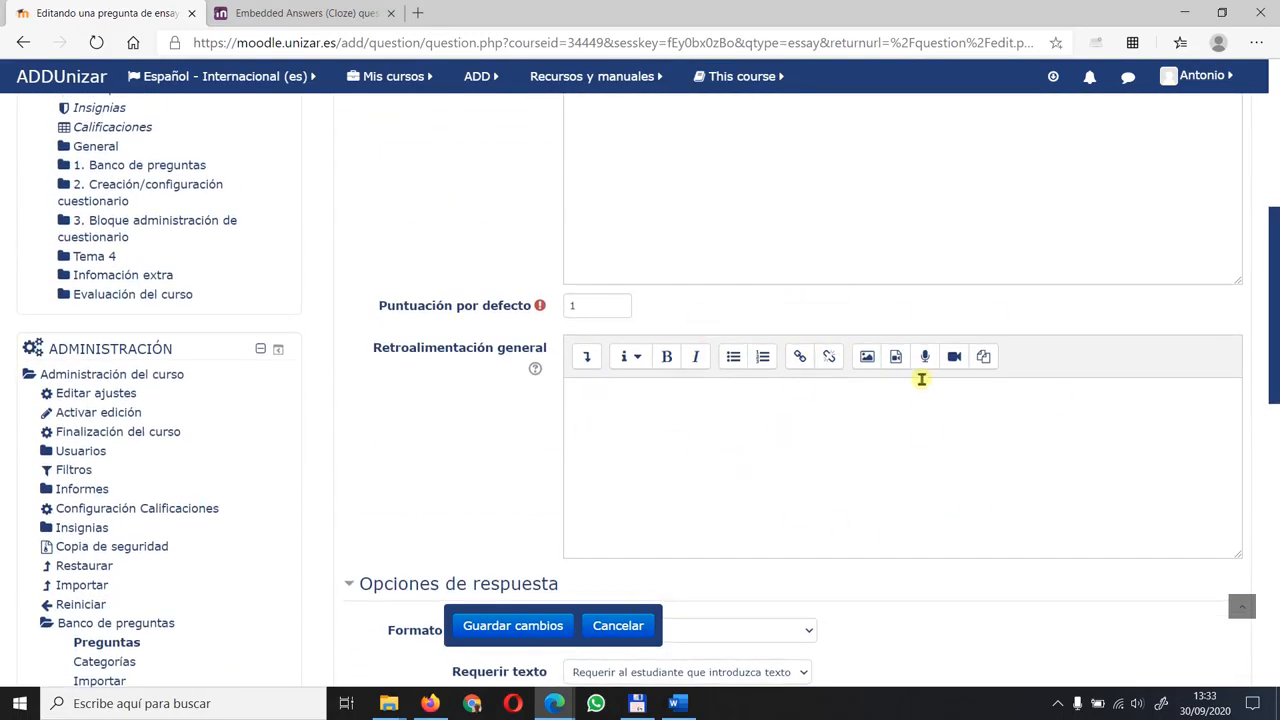
scroll(950, 370, down, 2)
scroll(926, 376, up, 1)
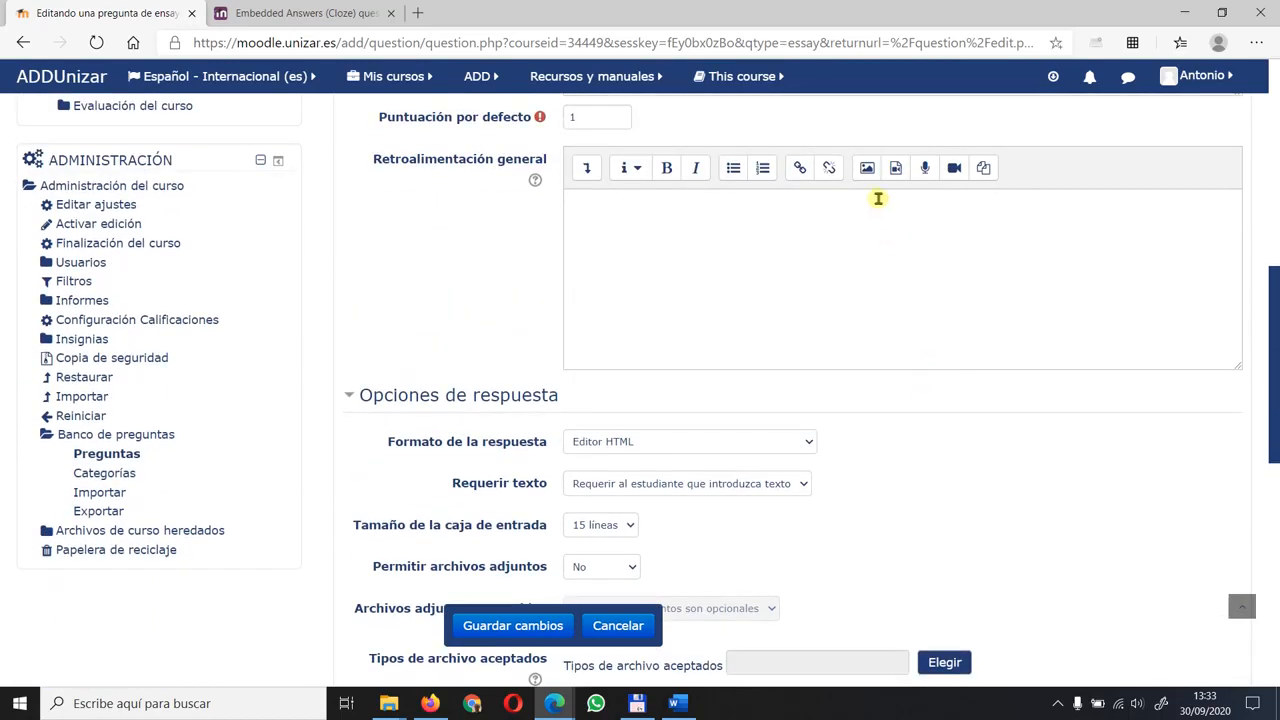
- Try the response format "Editor HTML con selector de archivos" and return the format to "Editor HTML"
click(784, 447)
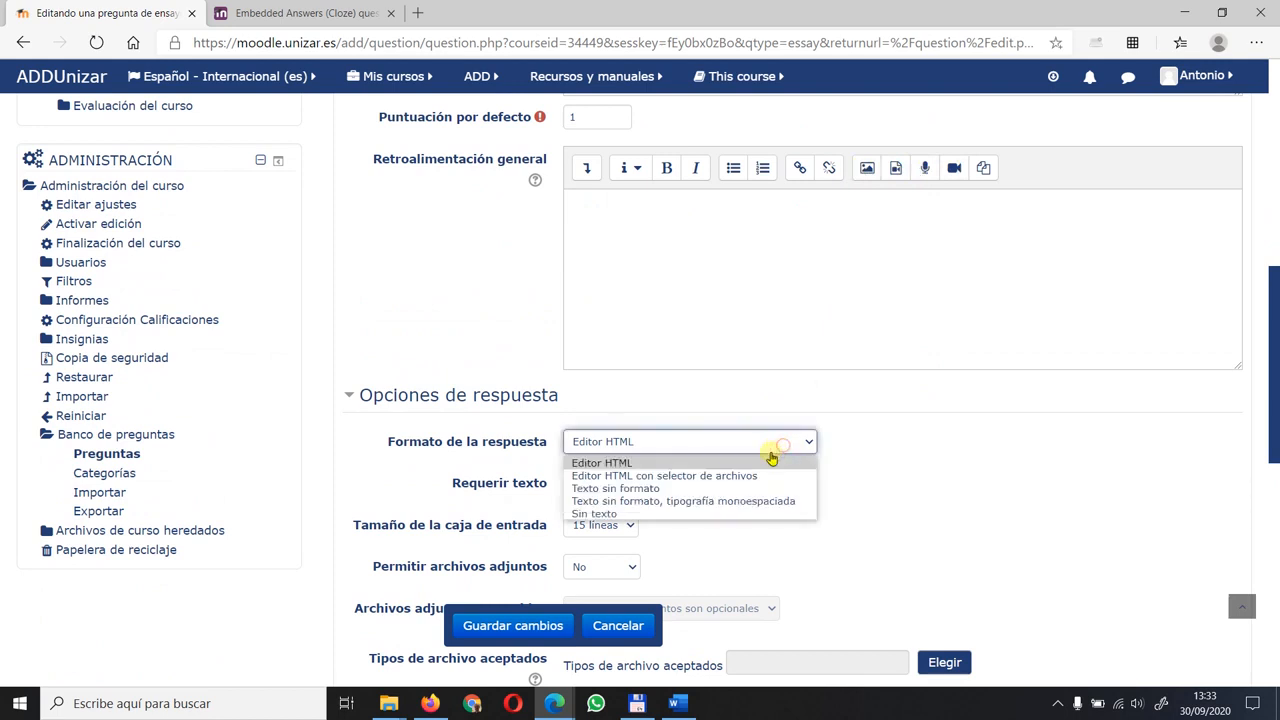
click(680, 477)
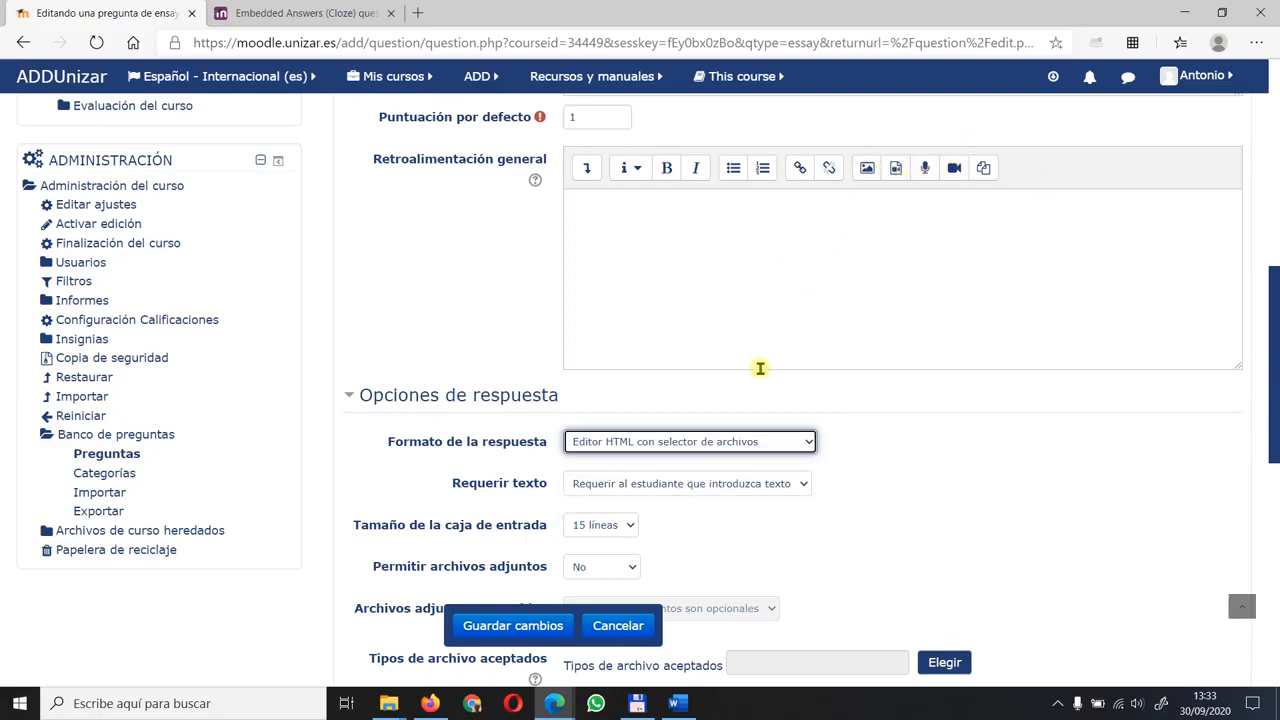
click(733, 446)
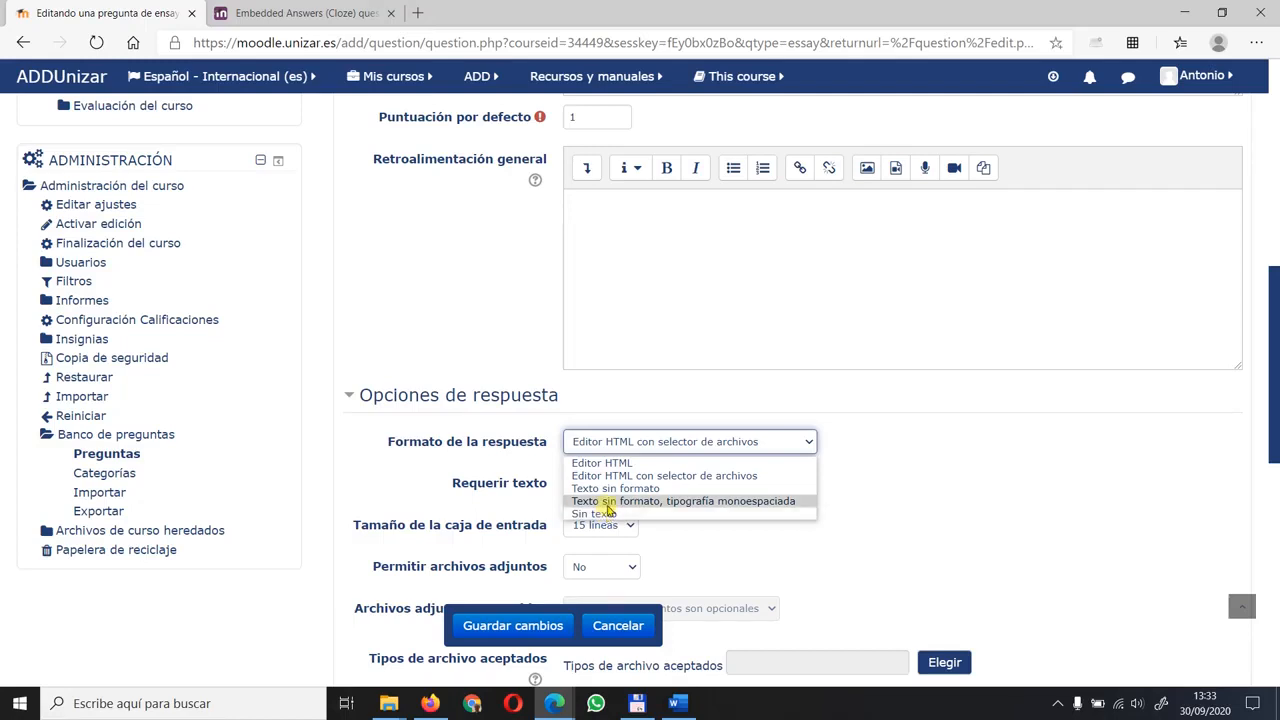
click(603, 465)
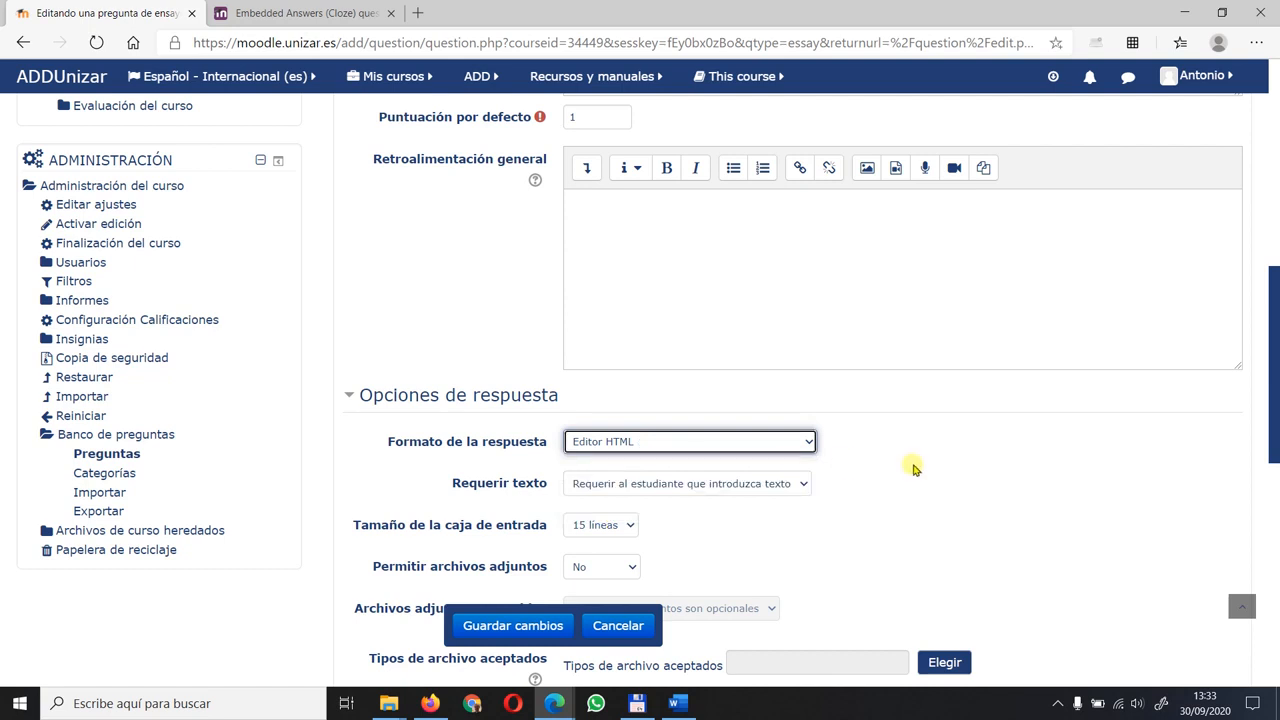
- Check the choices for requiring text without changing them, and set the response input box size to 25 lines
scroll(900, 436, down, 1)
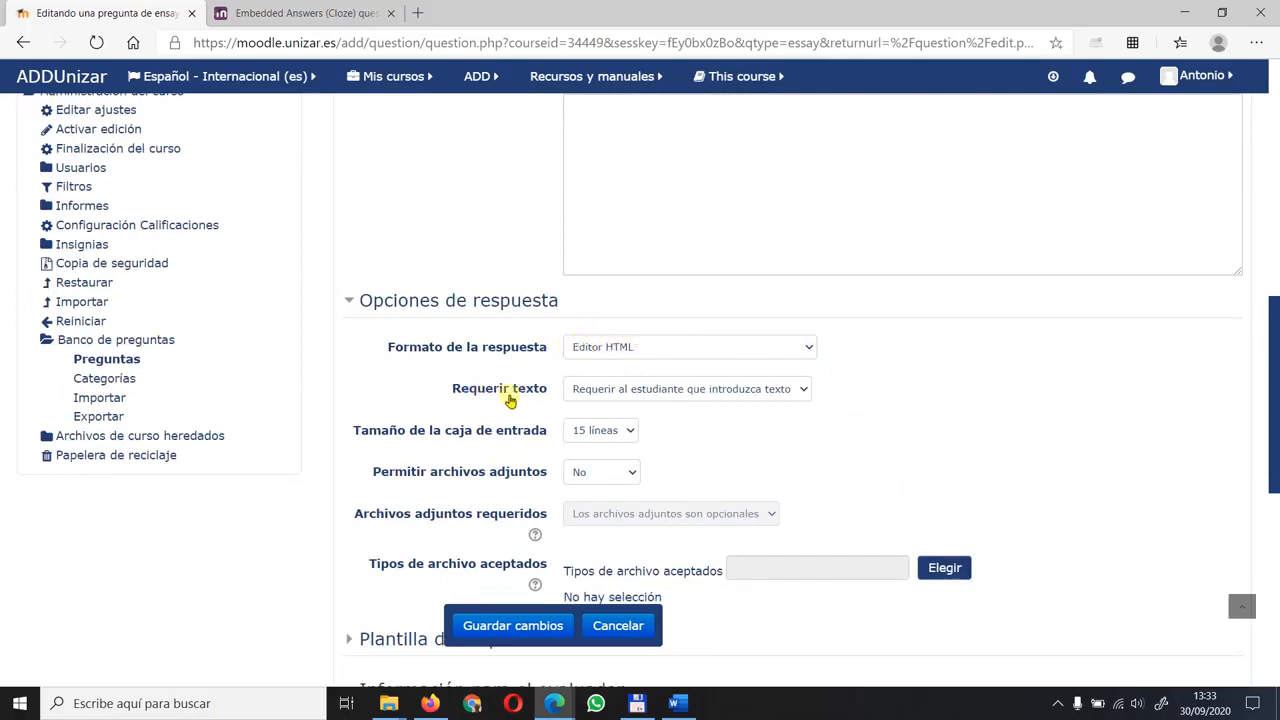
click(714, 391)
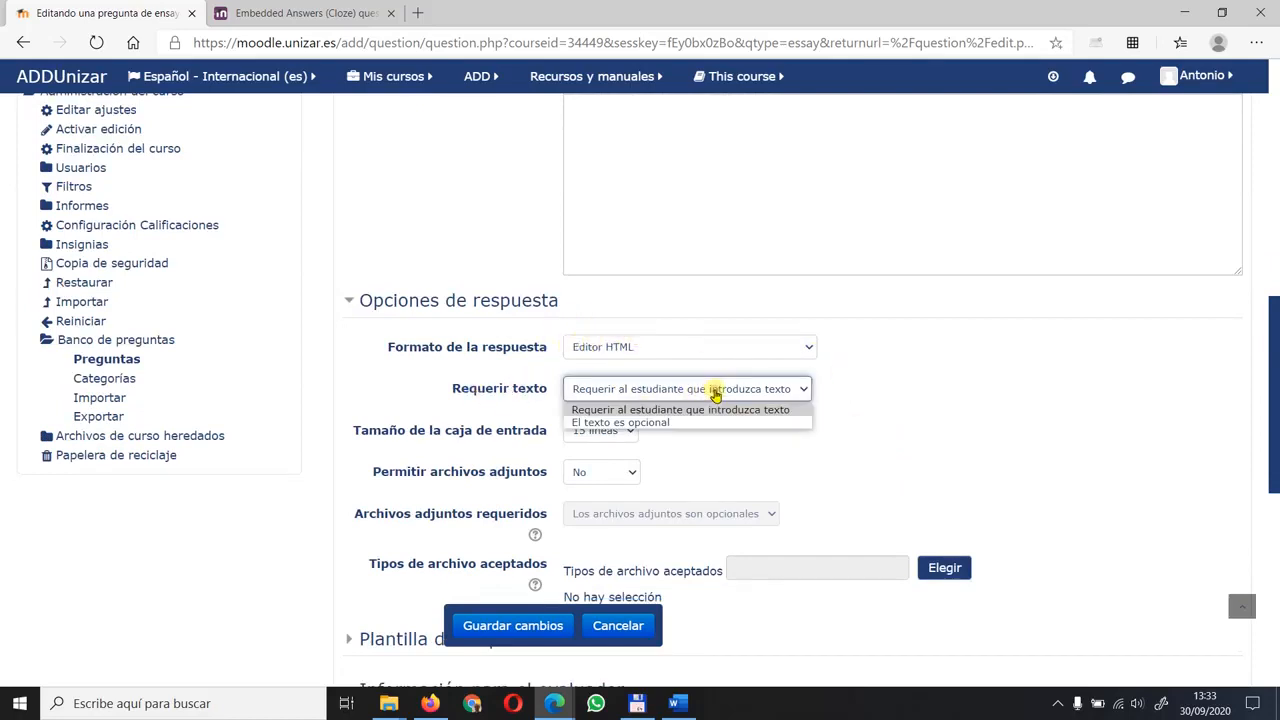
click(847, 400)
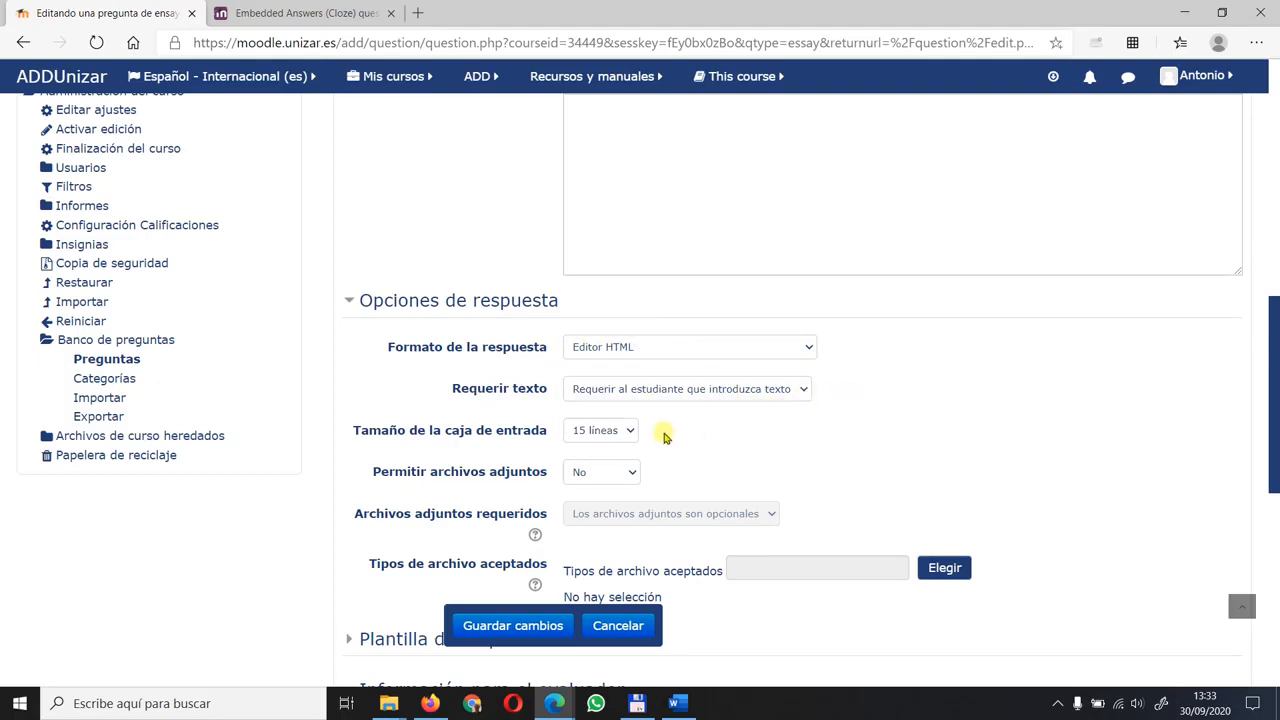
click(629, 432)
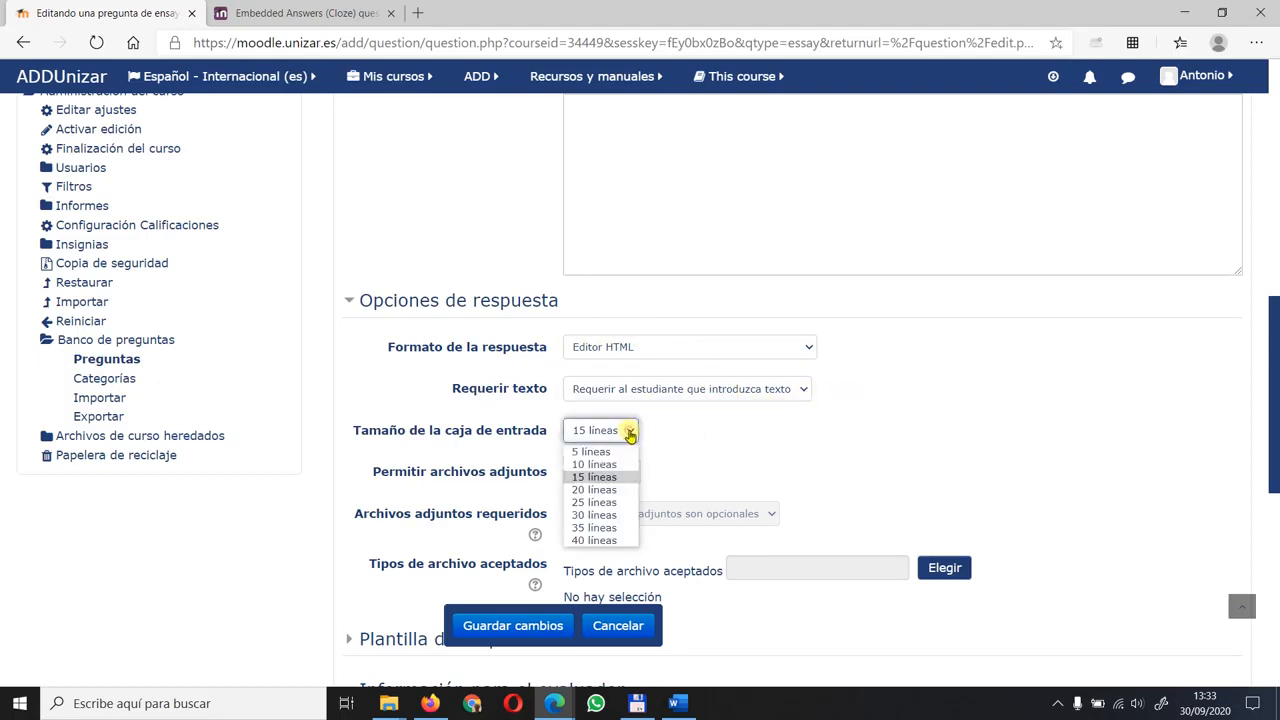
click(602, 501)
click(704, 442)
- Allow 2 attached files in the essay question's response options
scroll(855, 422, down, 1)
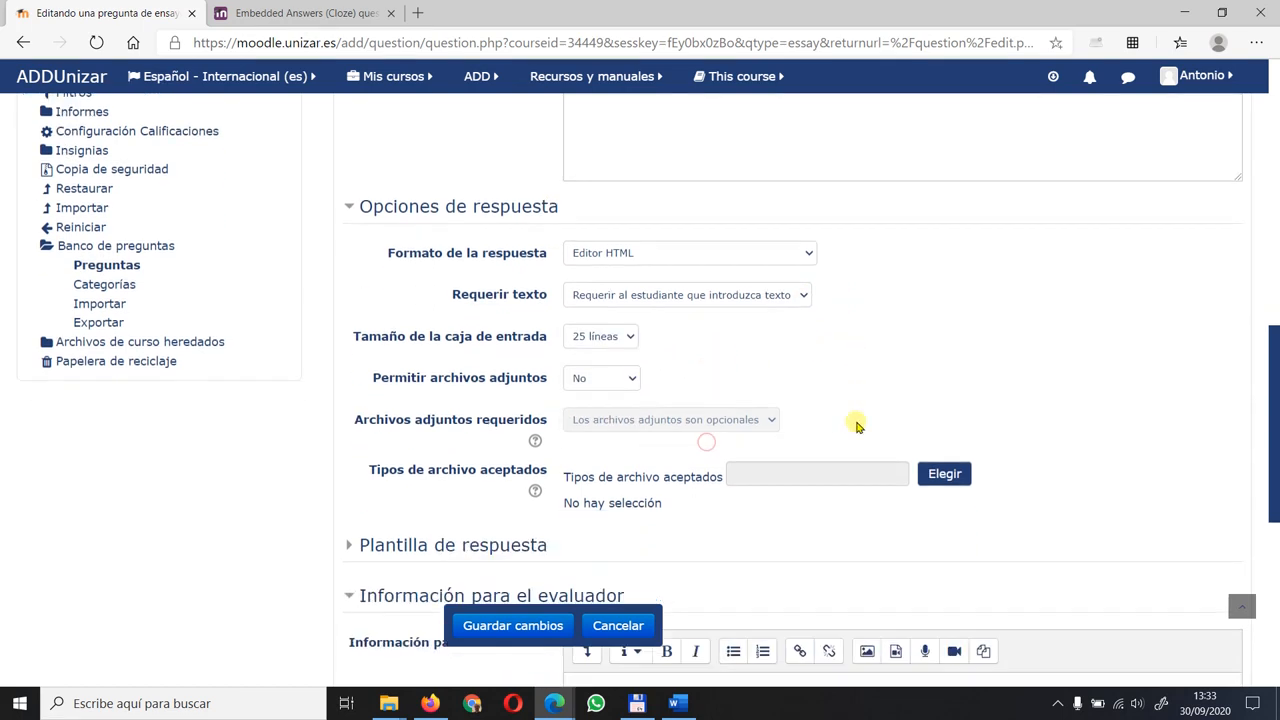
click(622, 380)
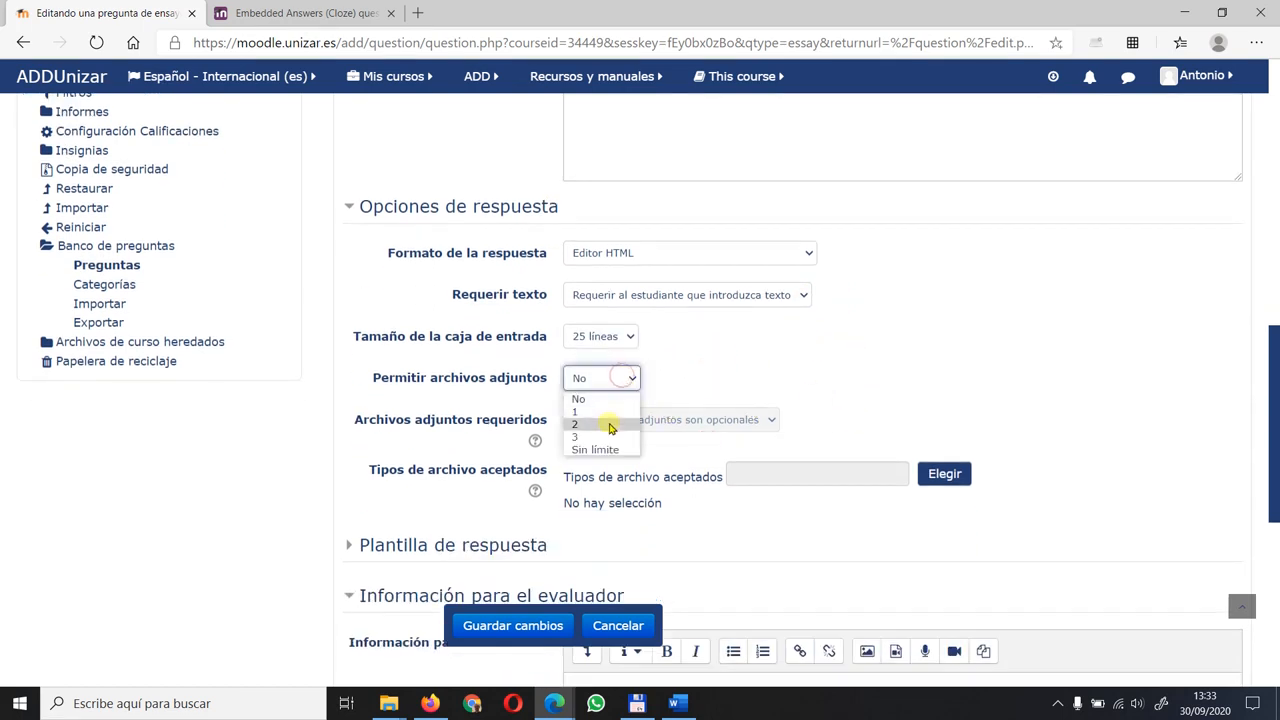
click(608, 421)
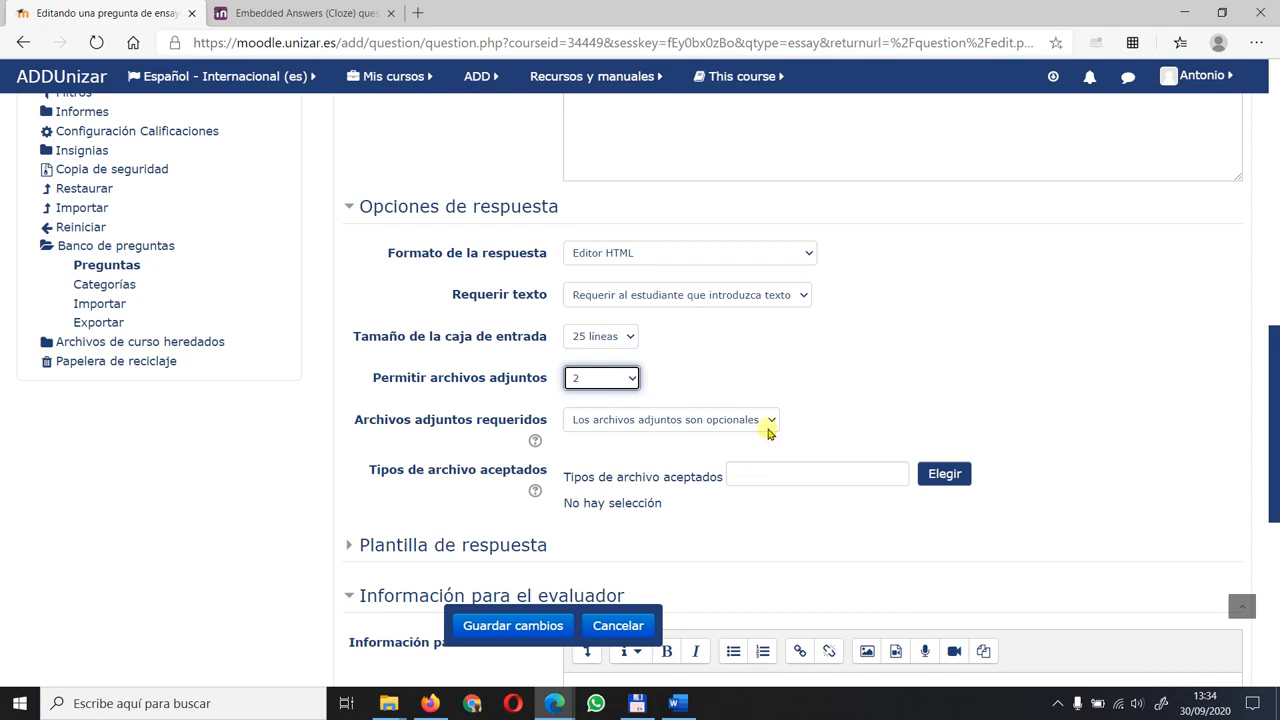
scroll(866, 362, down, 1)
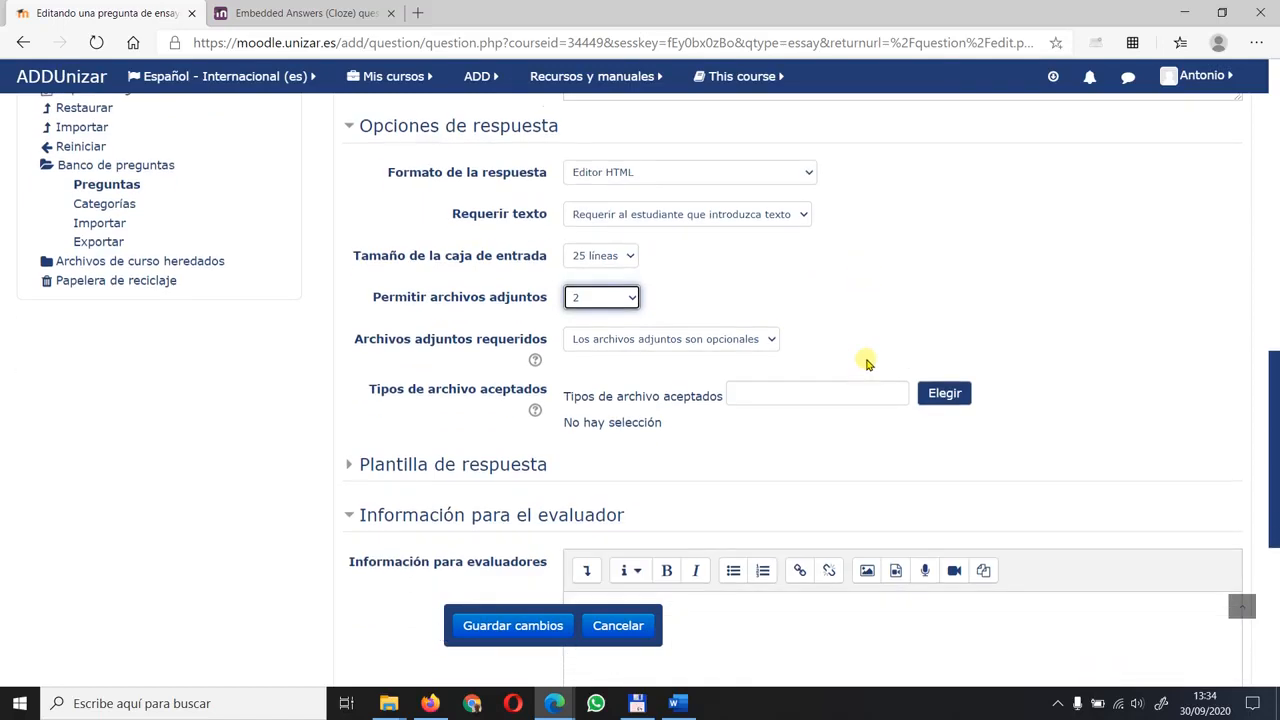
click(883, 314)
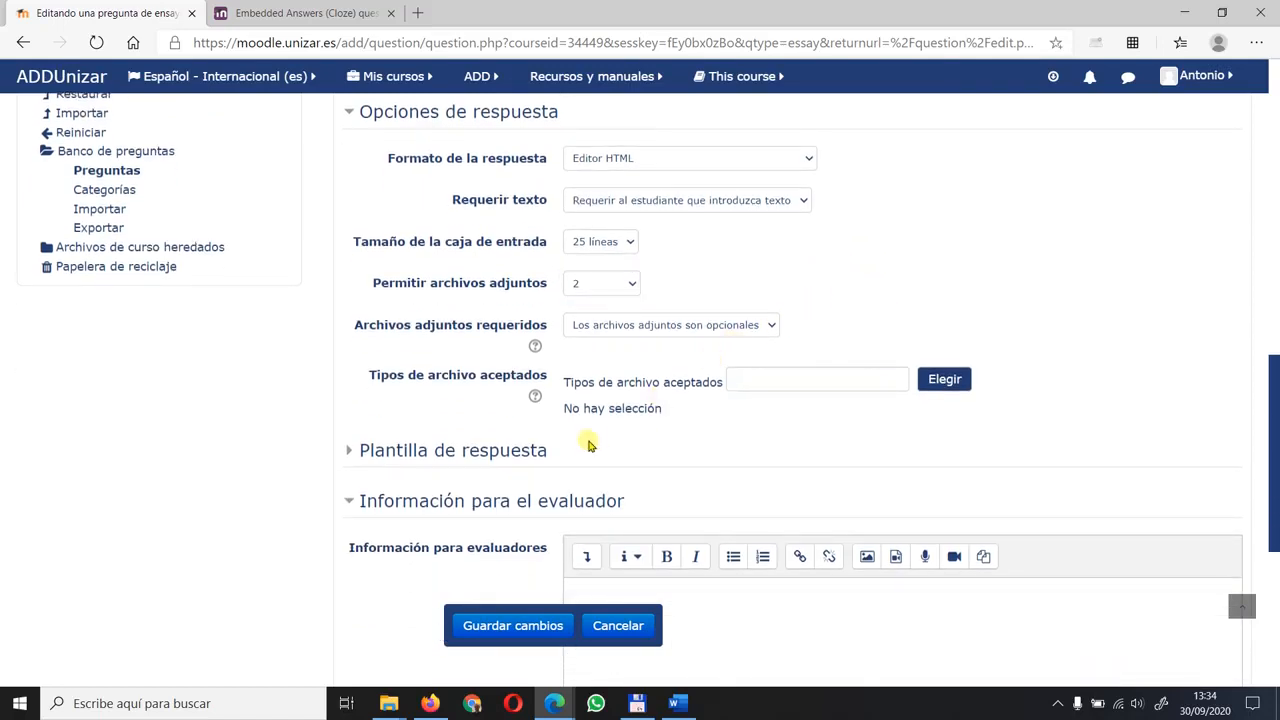
- Expand the response template section, review it and the grader information fields, and save the essay question
click(480, 450)
scroll(415, 376, down, 3)
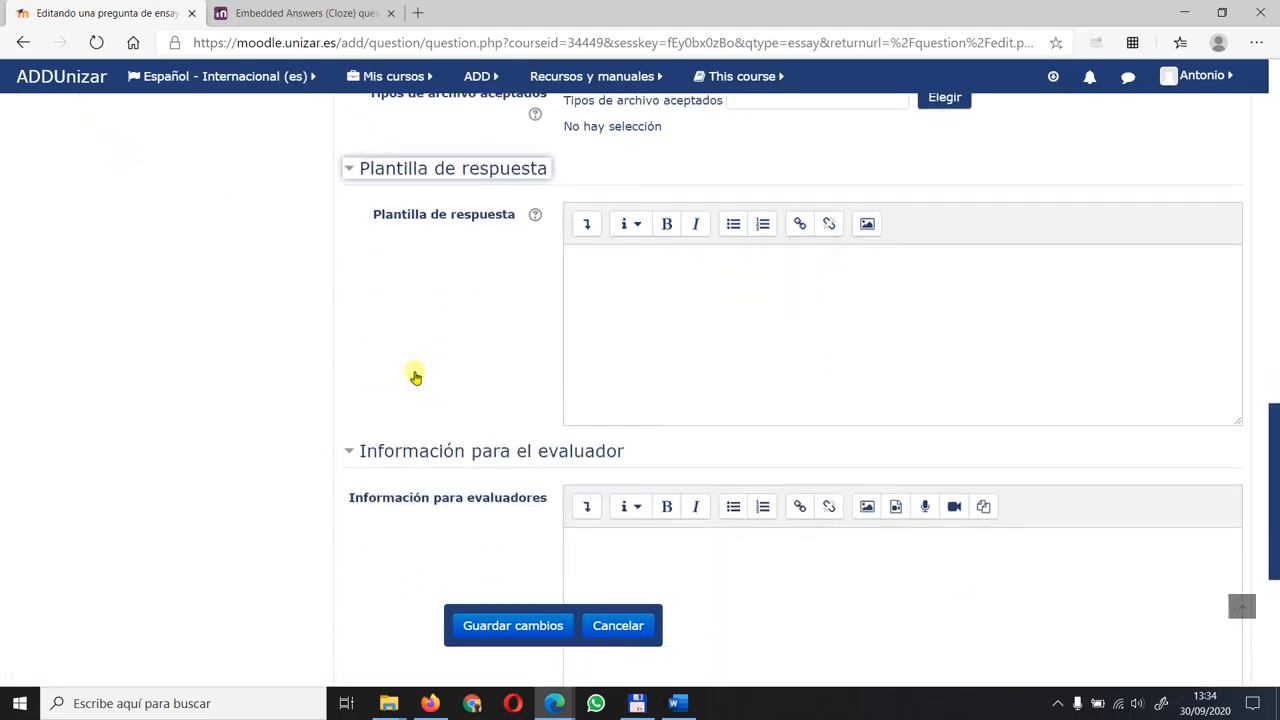
click(591, 255)
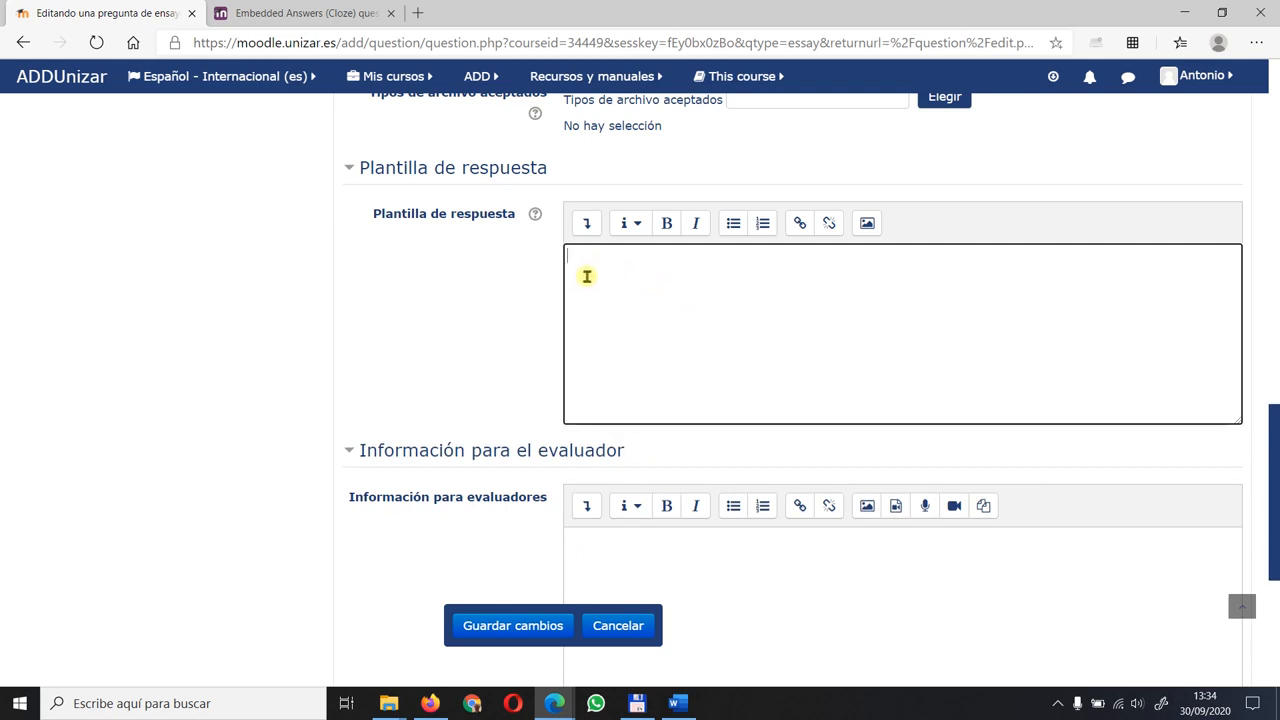
scroll(584, 266, down, 2)
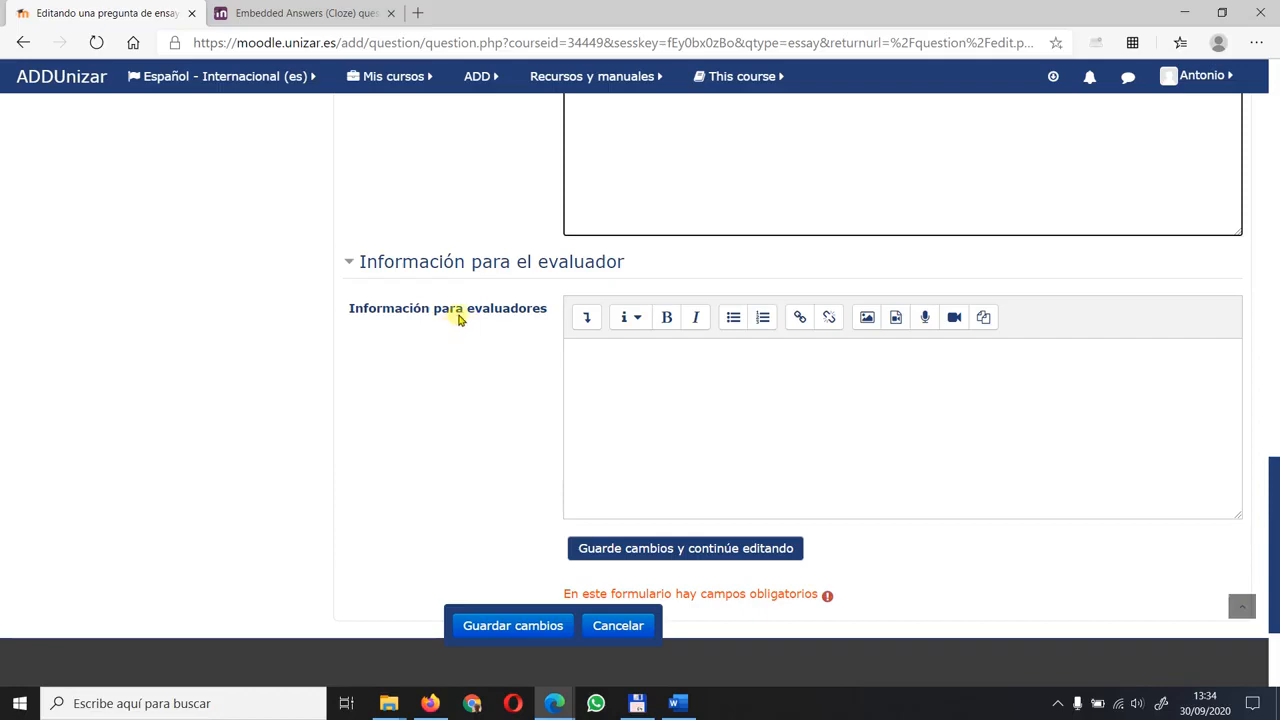
scroll(443, 228, up, 12)
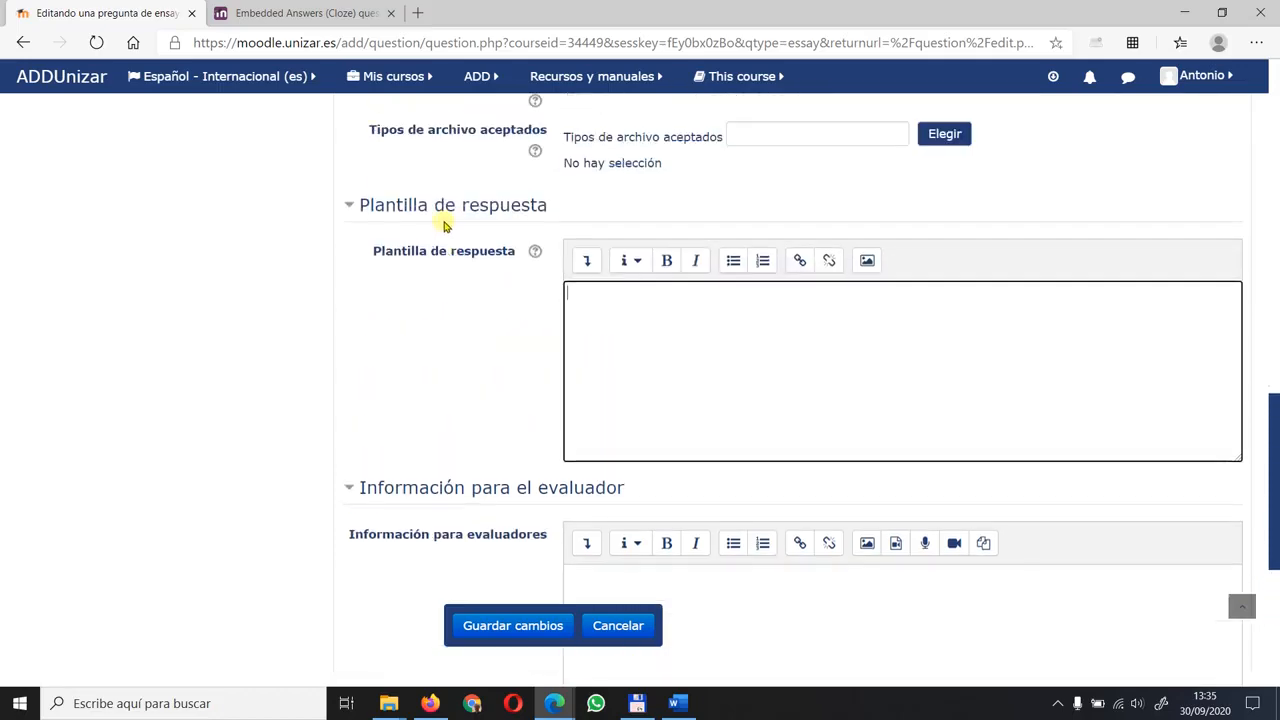
scroll(442, 236, up, 2)
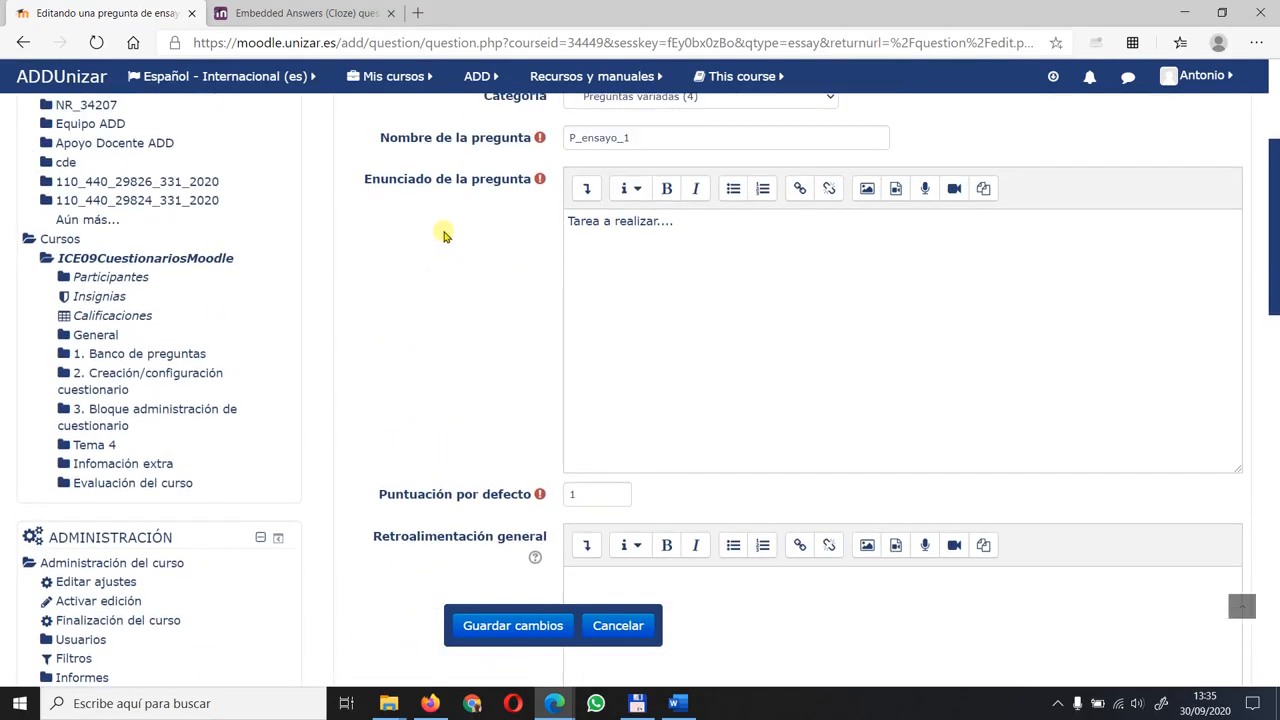
scroll(470, 300, down, 4)
click(511, 626)
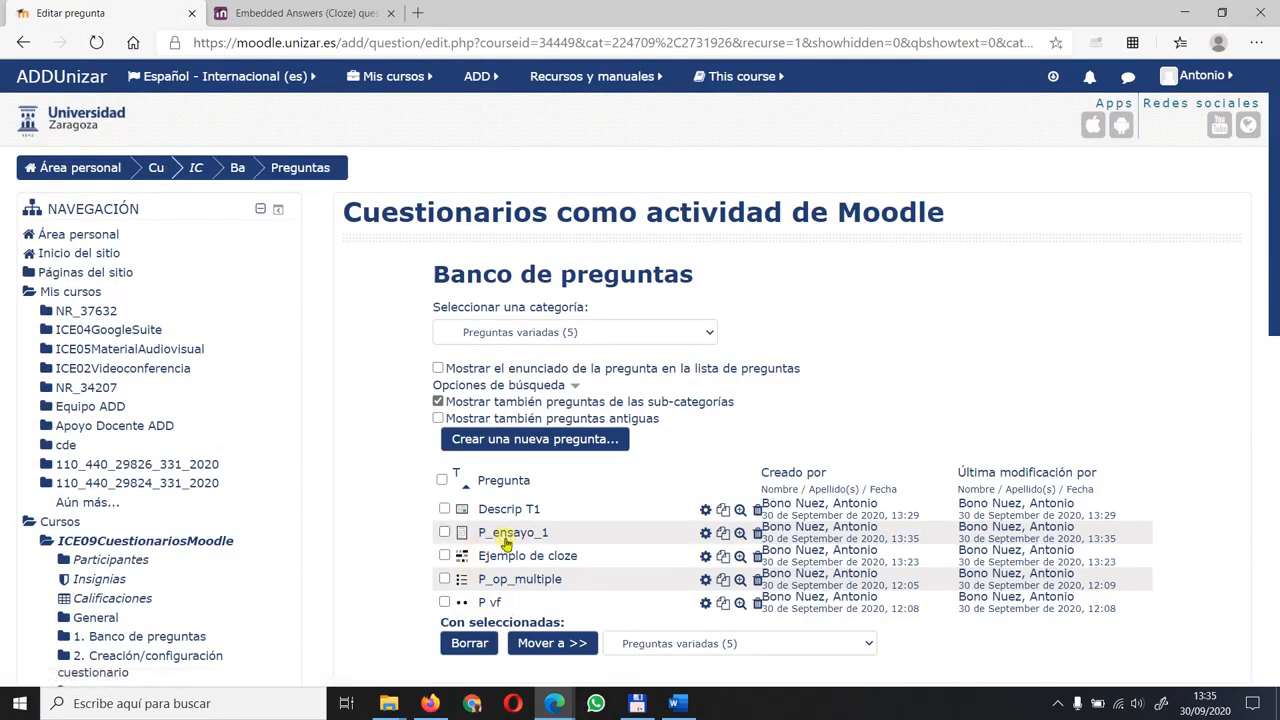
- Preview the P_ensayo_1 question, examine its answer editor, attachment area and preview controls, and close the preview
click(740, 532)
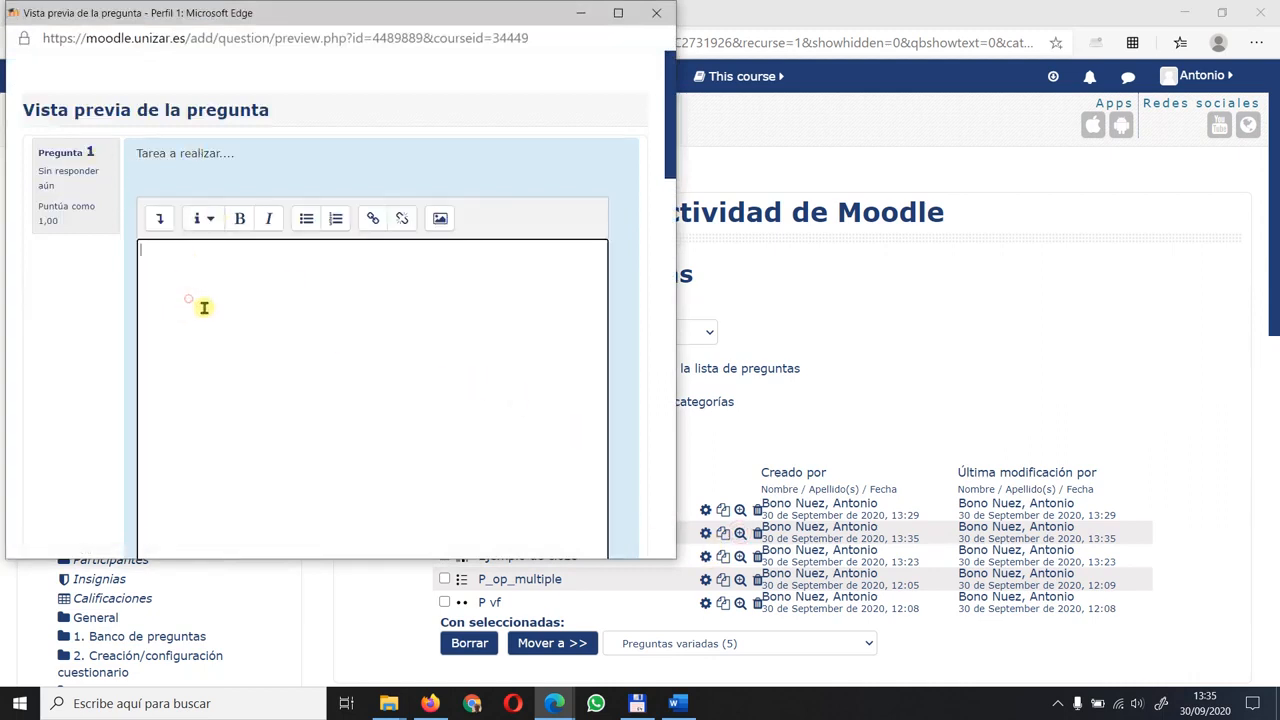
scroll(200, 303, down, 5)
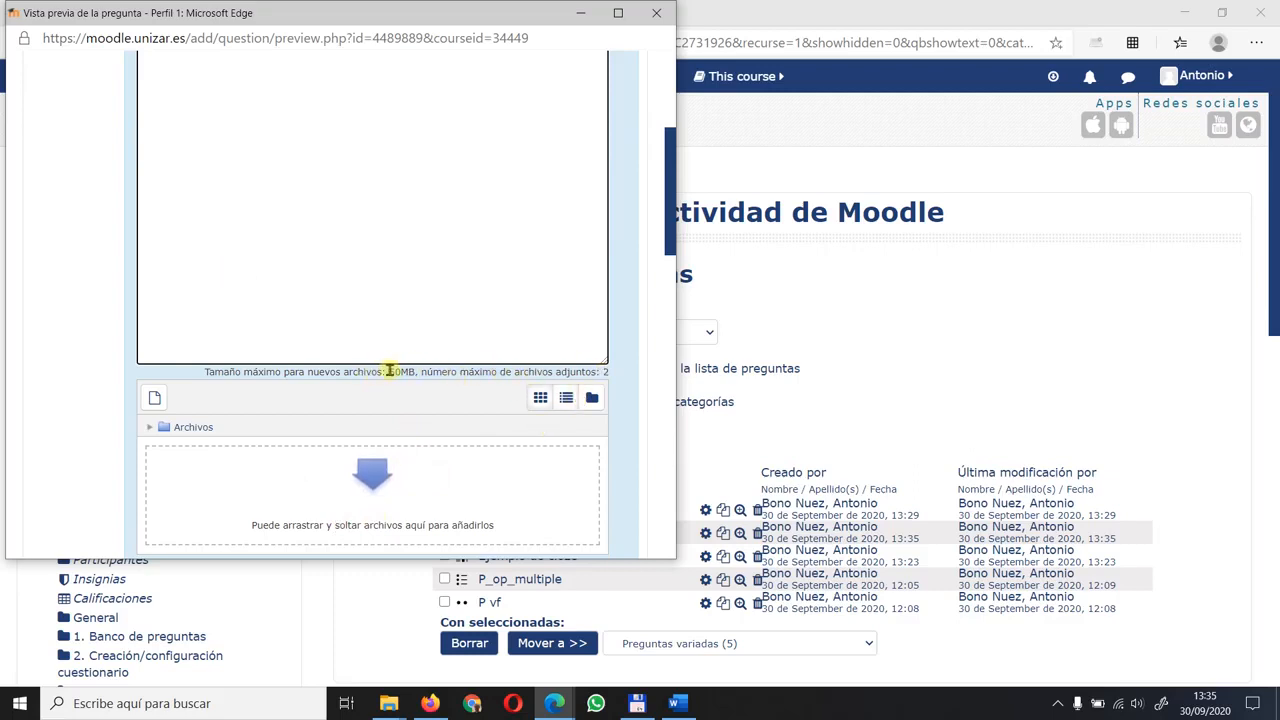
scroll(80, 380, down, 1)
scroll(80, 380, down, 2)
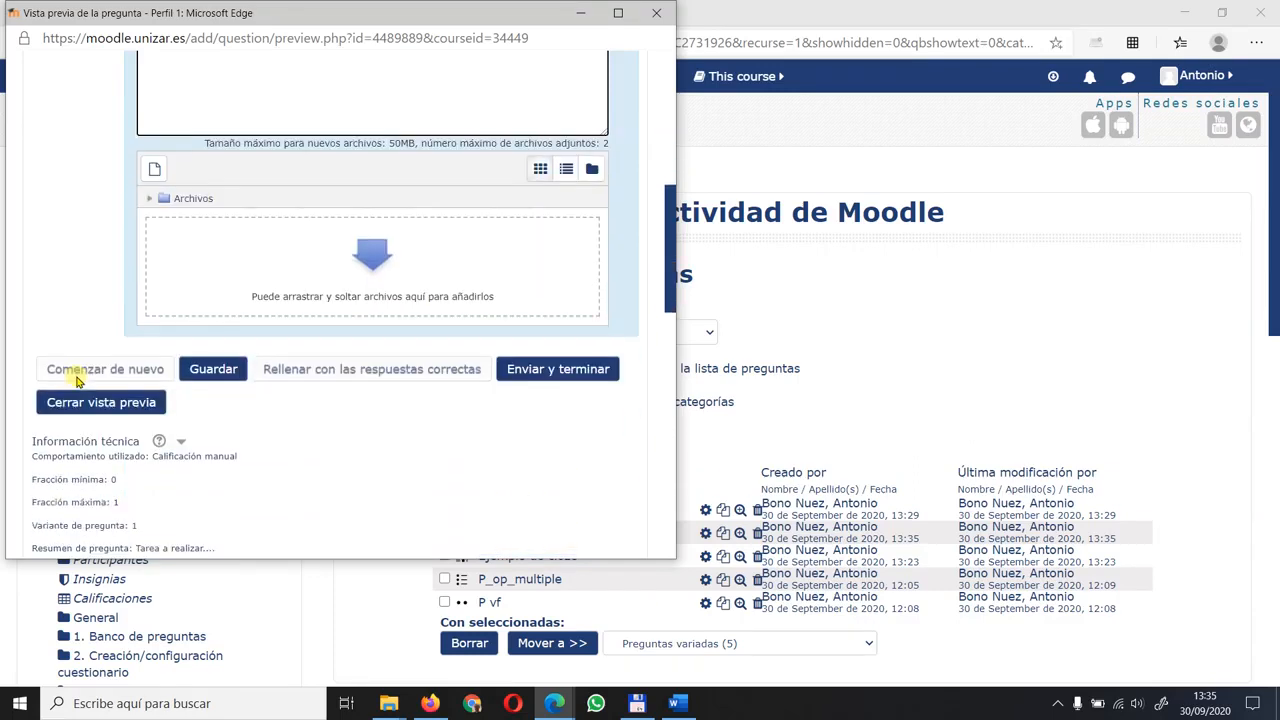
scroll(137, 270, up, 5)
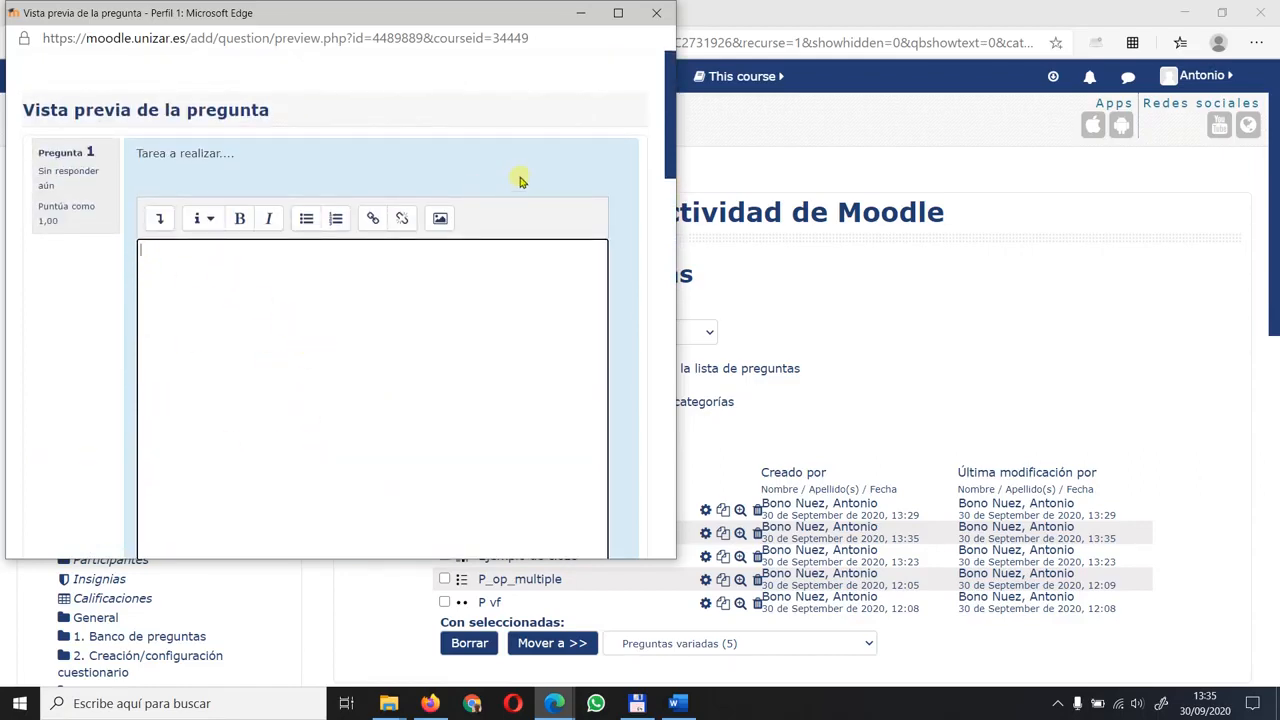
scroll(571, 157, down, 3)
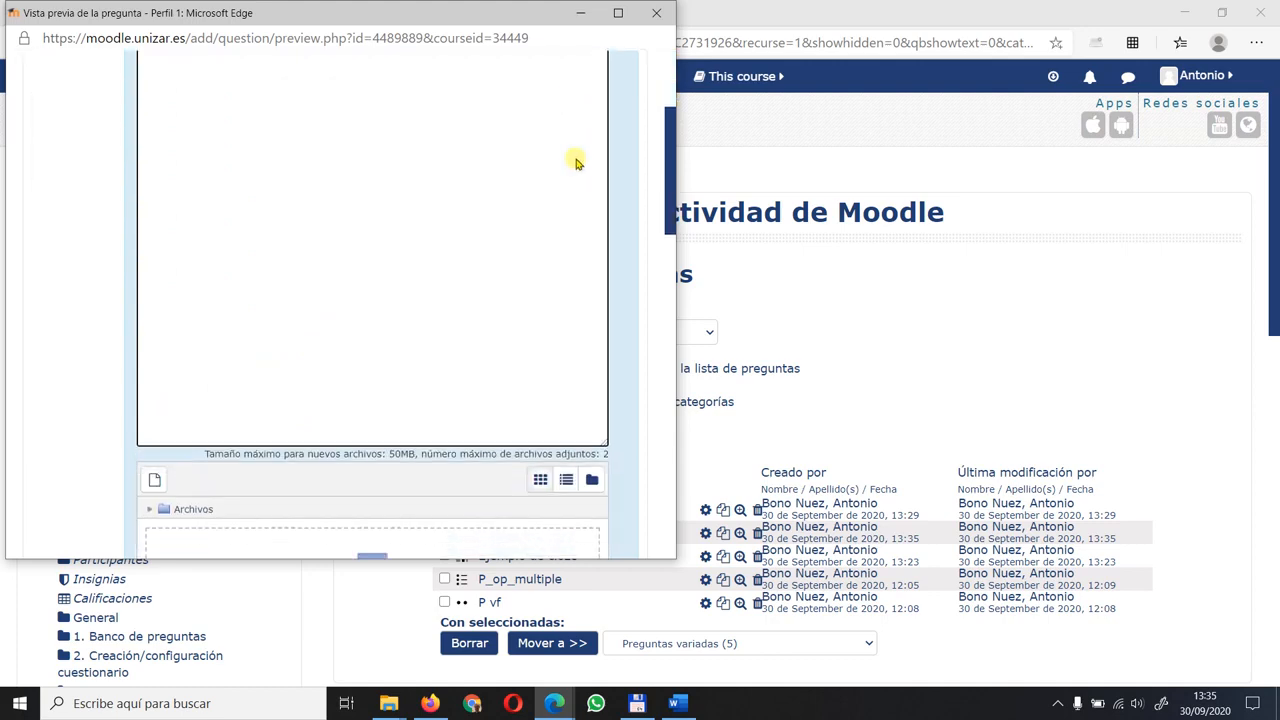
scroll(571, 157, up, 3)
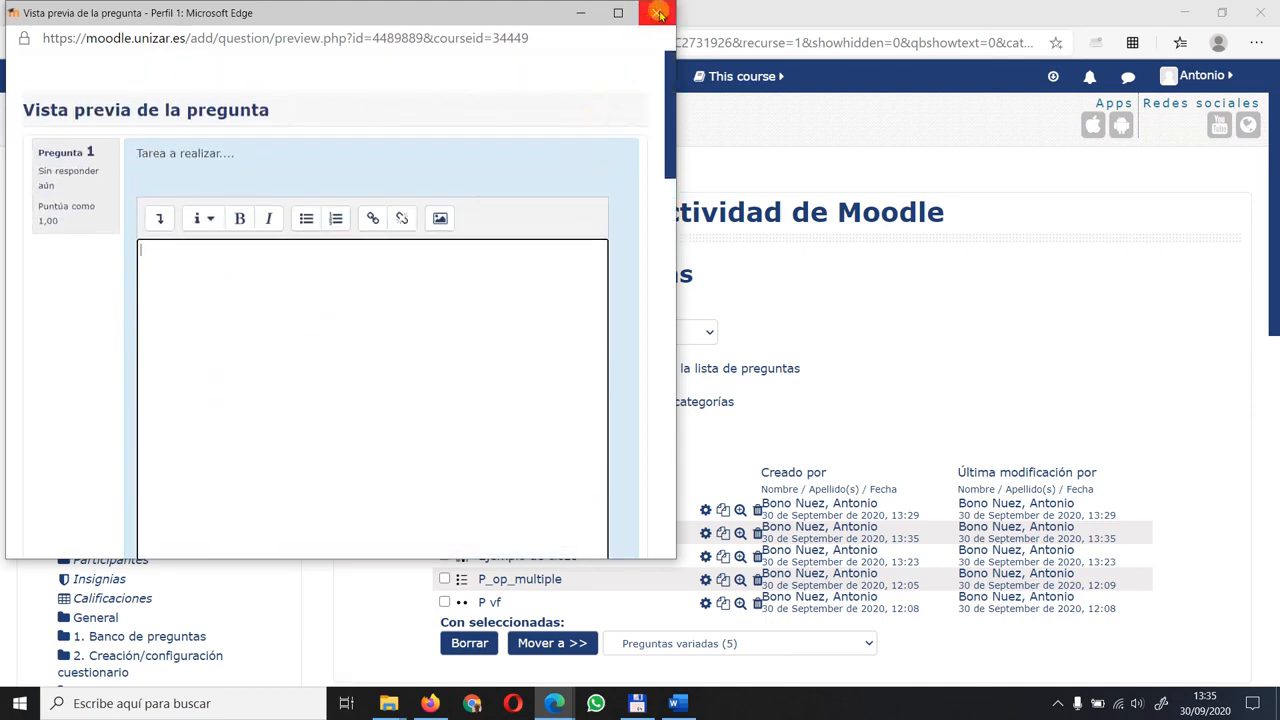
click(655, 17)
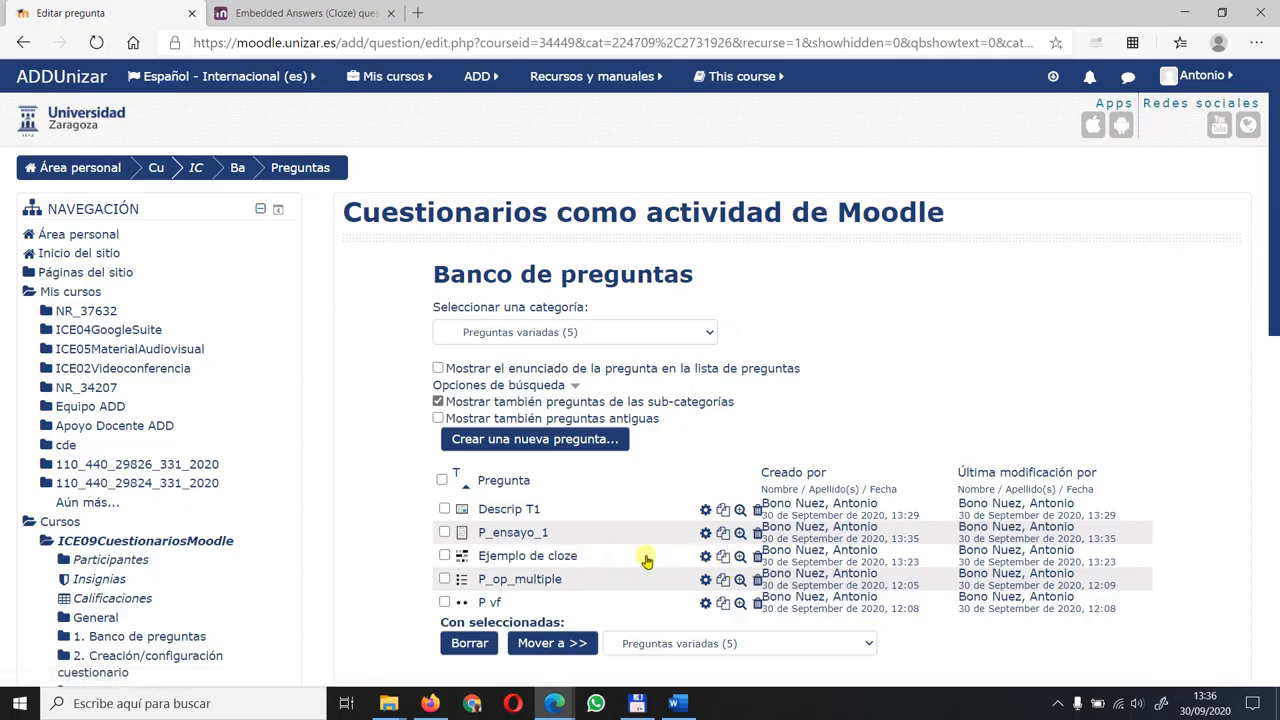
- Switch to the Moodle documentation on the Embedded Answers (Cloze) question type and view the start of the article
click(742, 549)
click(303, 12)
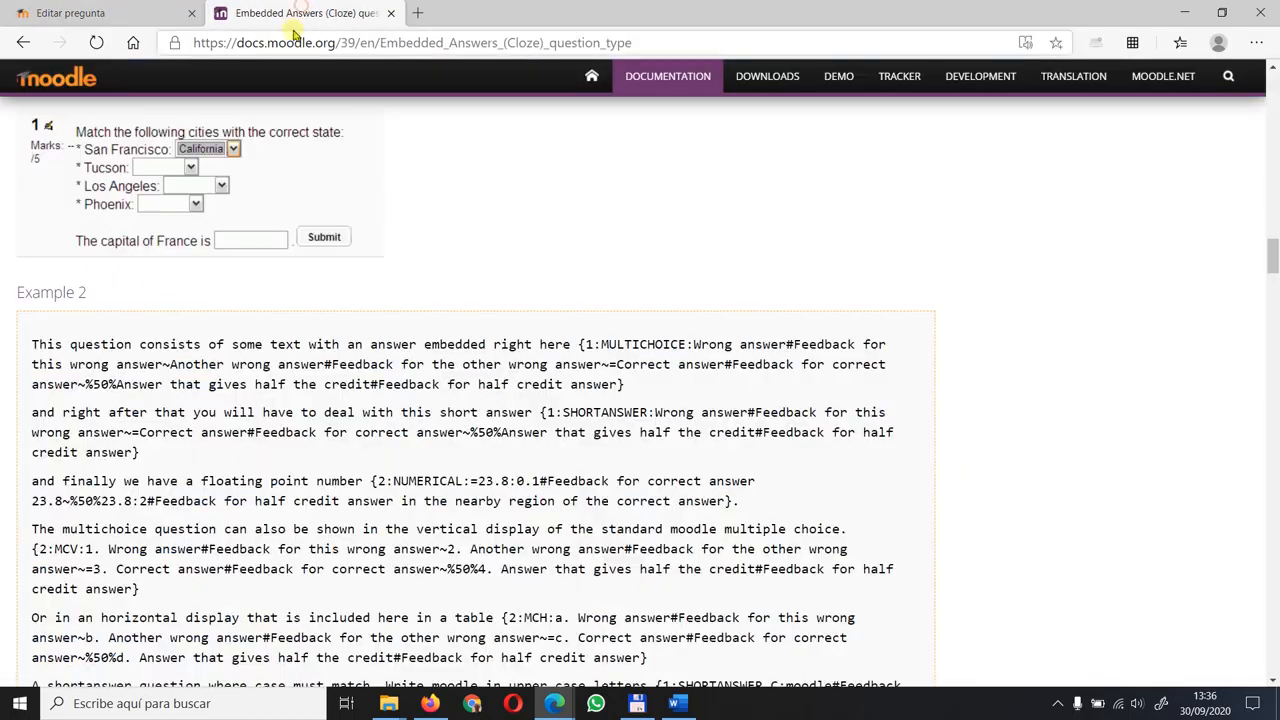
scroll(405, 340, up, 6)
scroll(410, 345, up, 15)
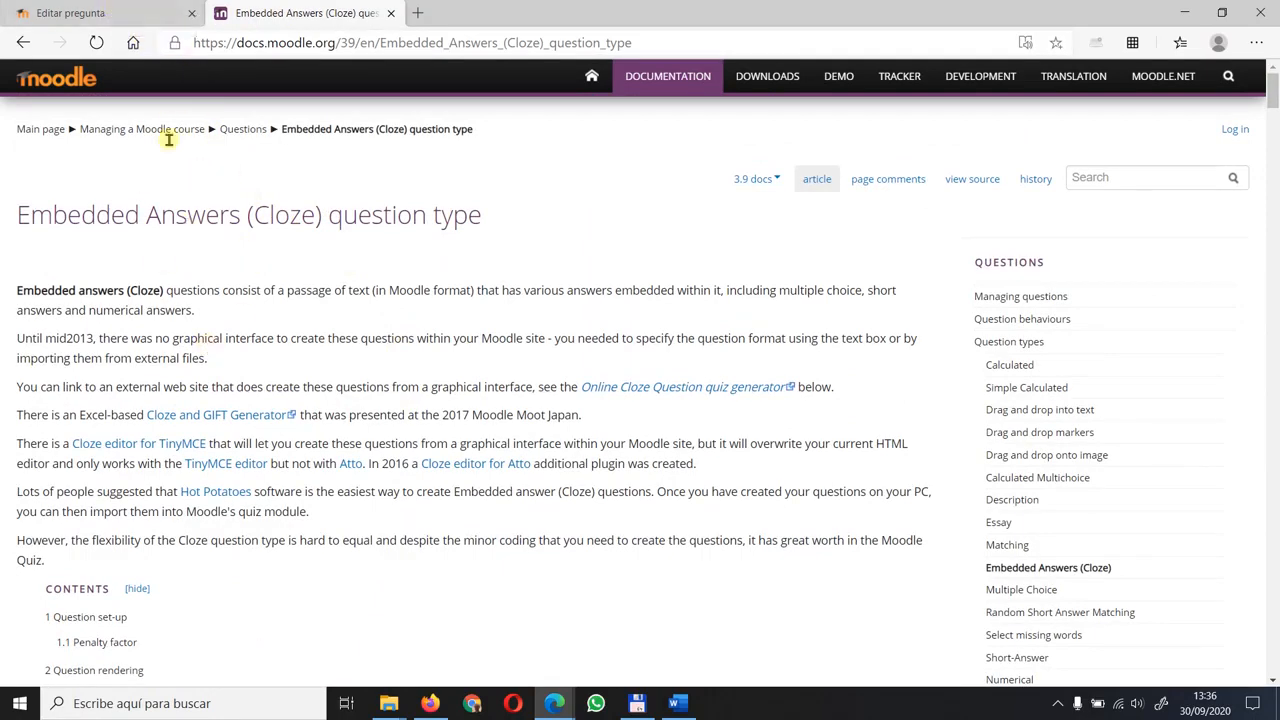
- Return to the course question bank, preview the Ejemplo de cloze question, enlarge the preview and fill in its correct answers
click(129, 17)
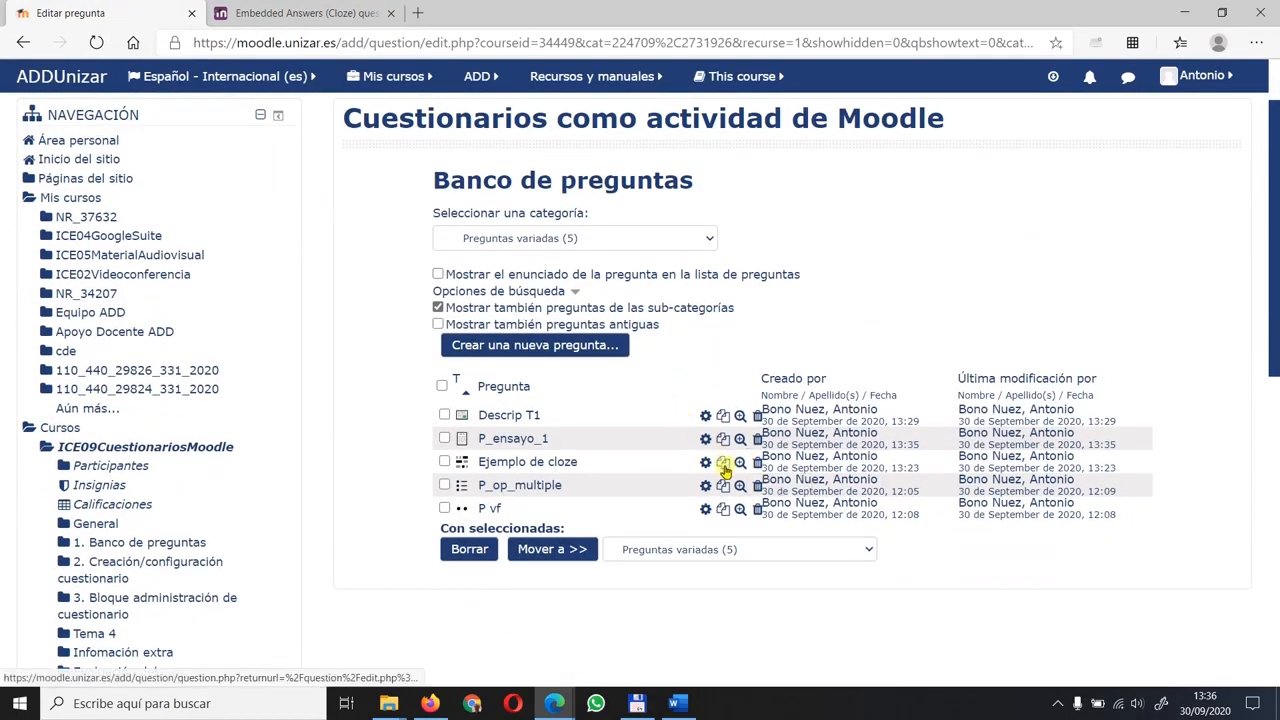
click(739, 466)
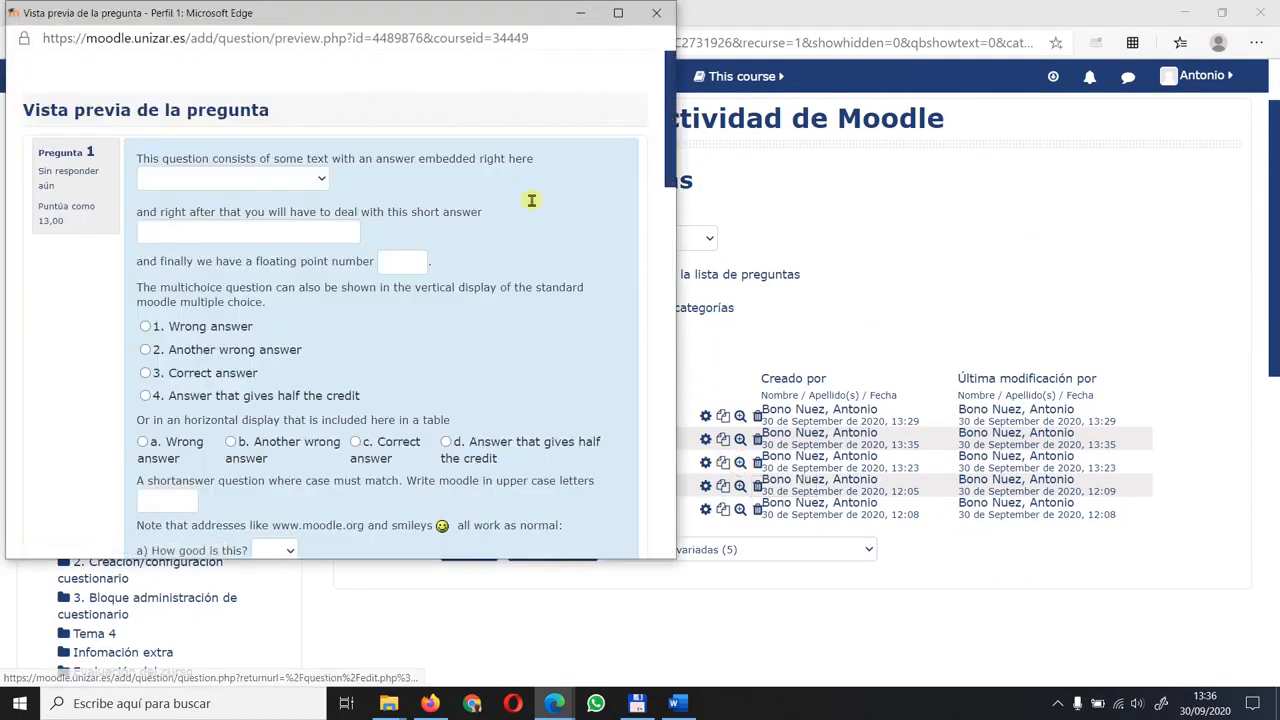
drag(675, 562, 700, 588)
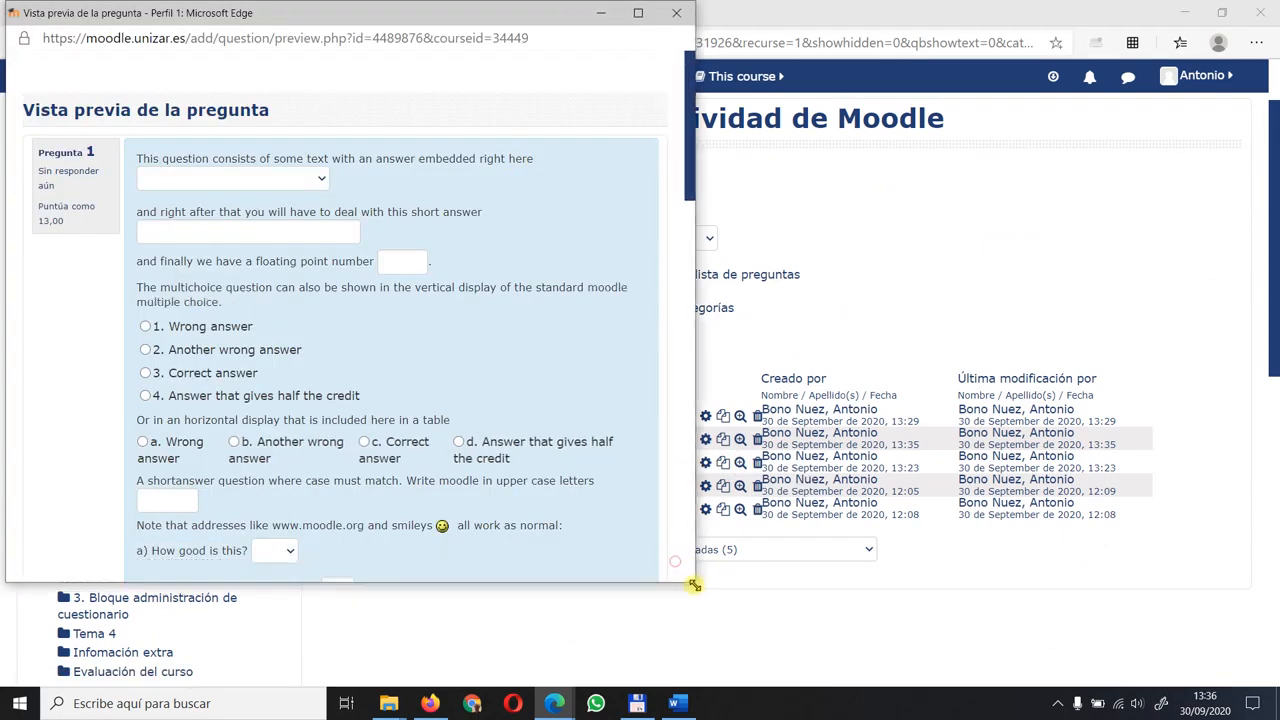
scroll(578, 447, down, 4)
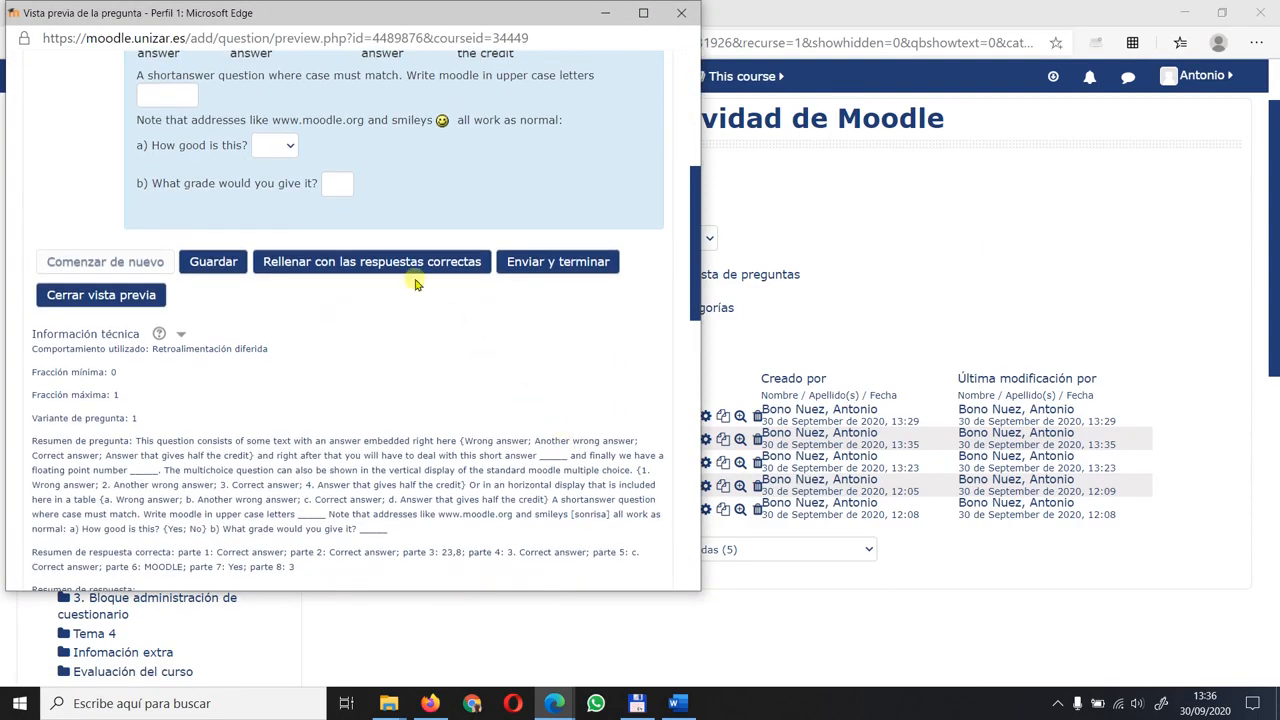
click(430, 263)
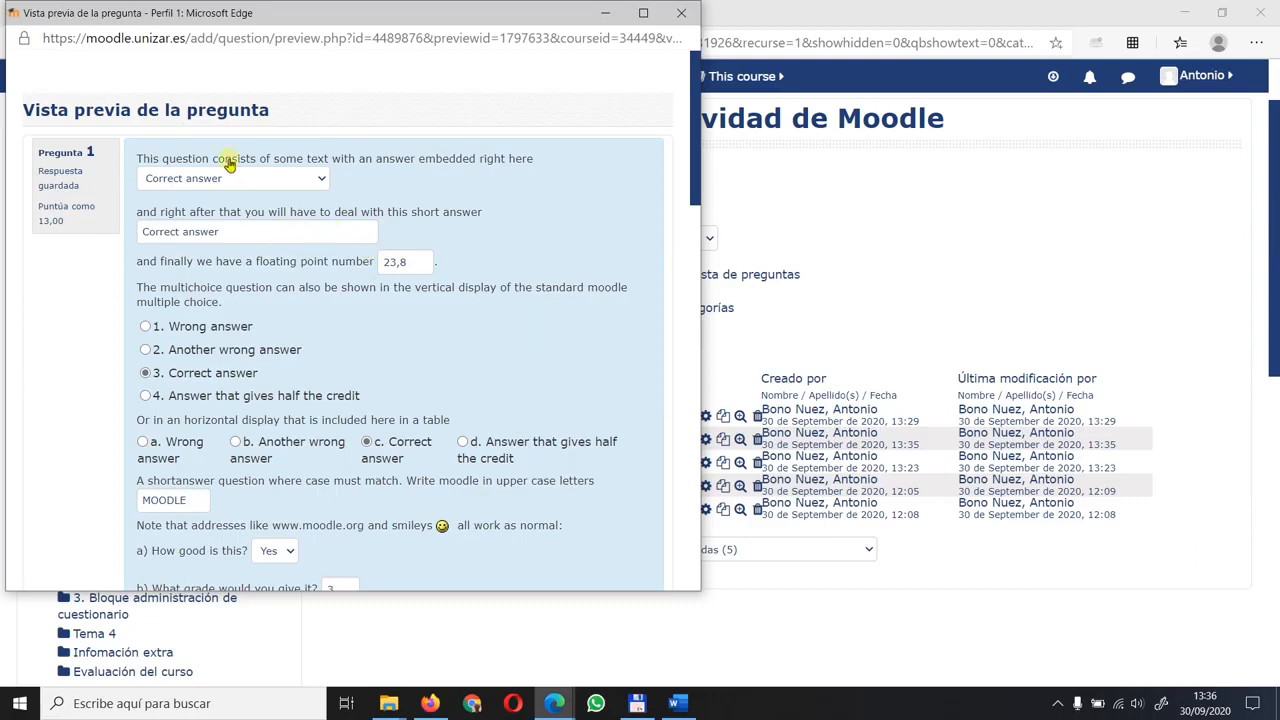
- Examine the cloze preview's dropdown options, short-answer, numerical and multiple-choice fields, and close the preview
click(320, 178)
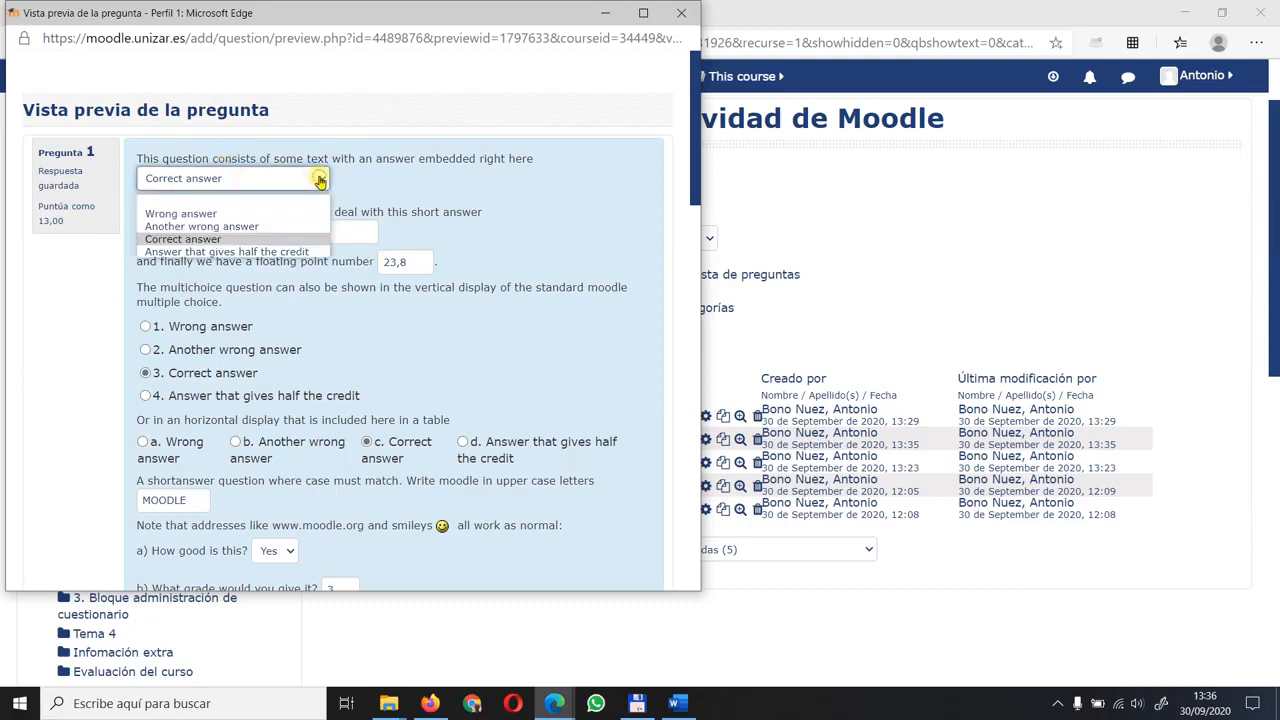
click(486, 186)
click(222, 231)
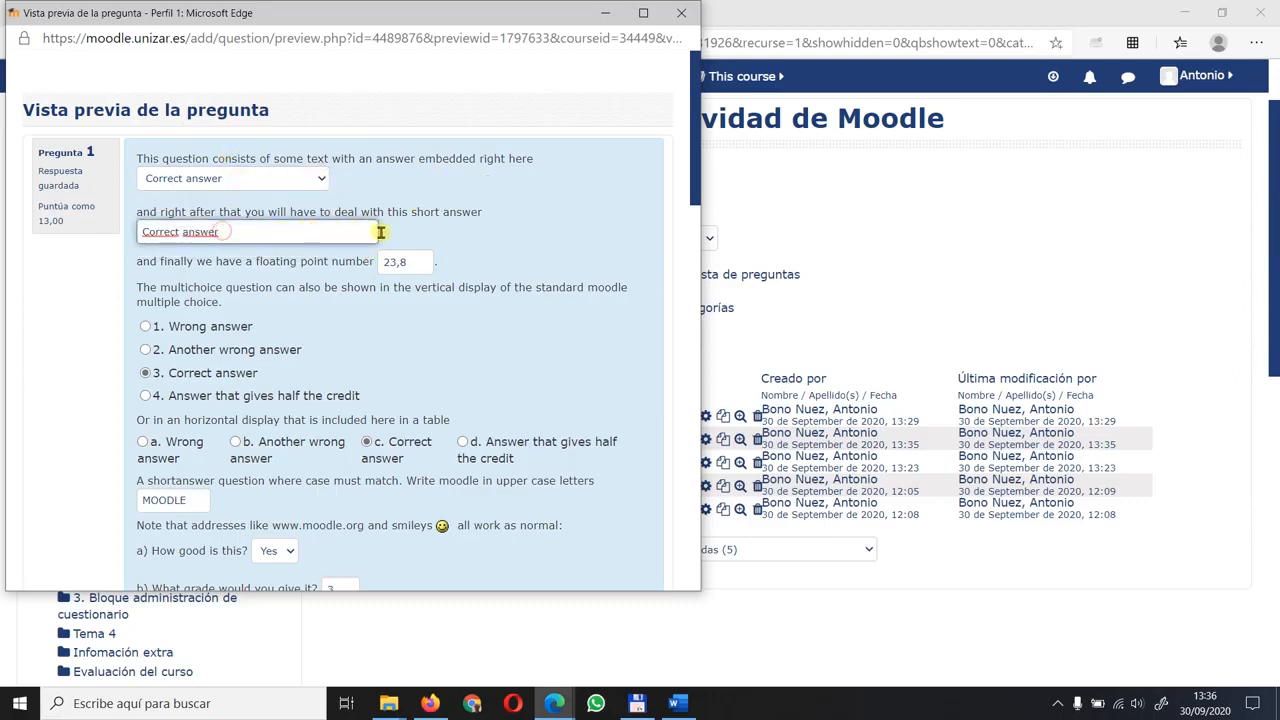
click(418, 262)
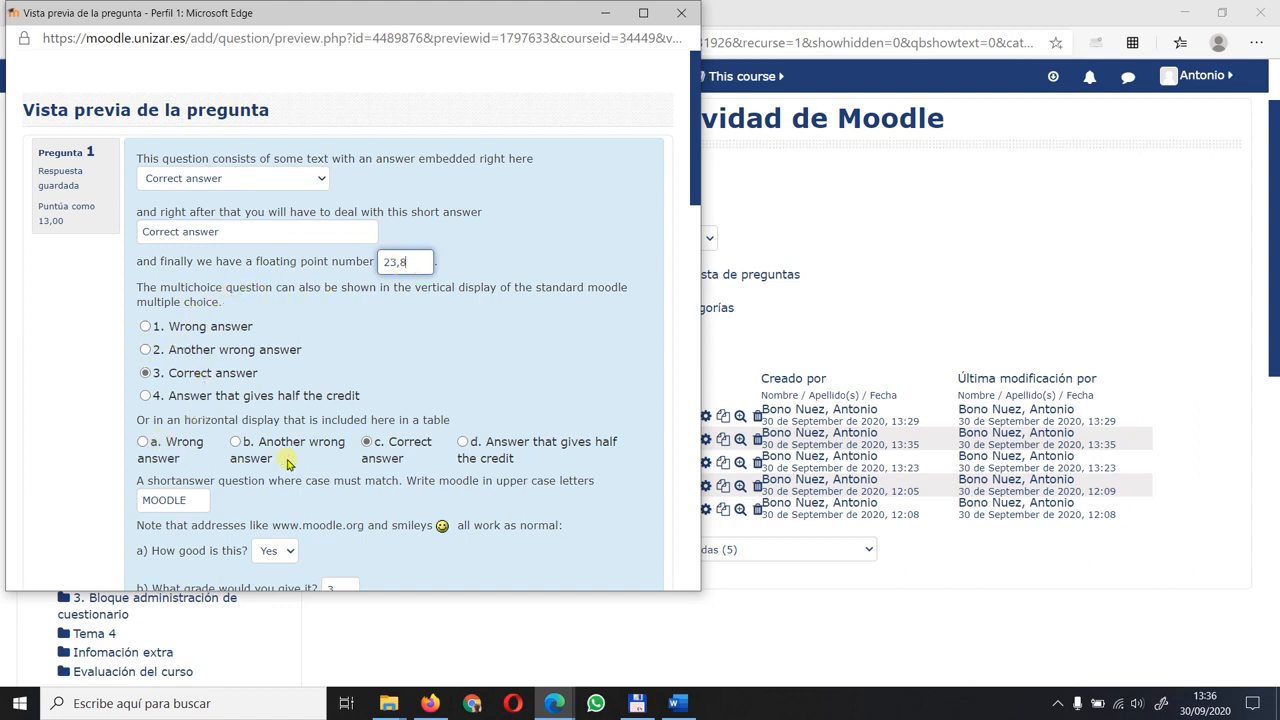
scroll(438, 428, down, 1)
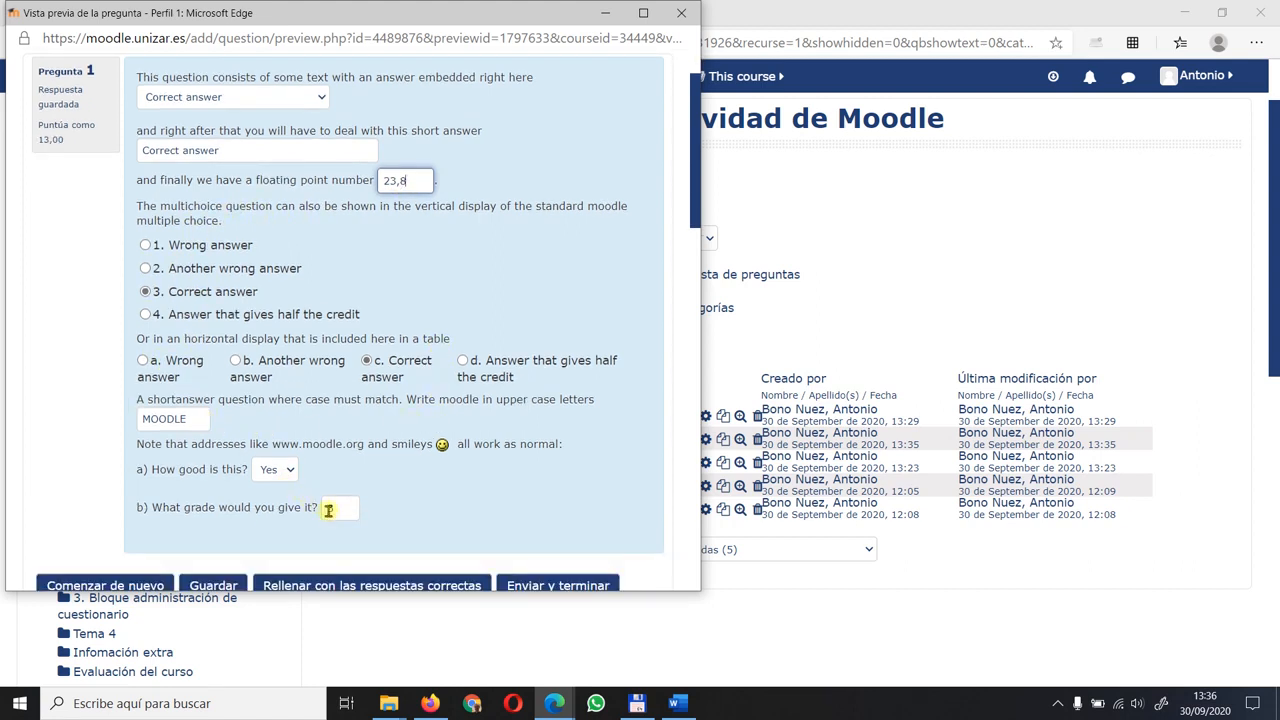
scroll(525, 360, down, 2)
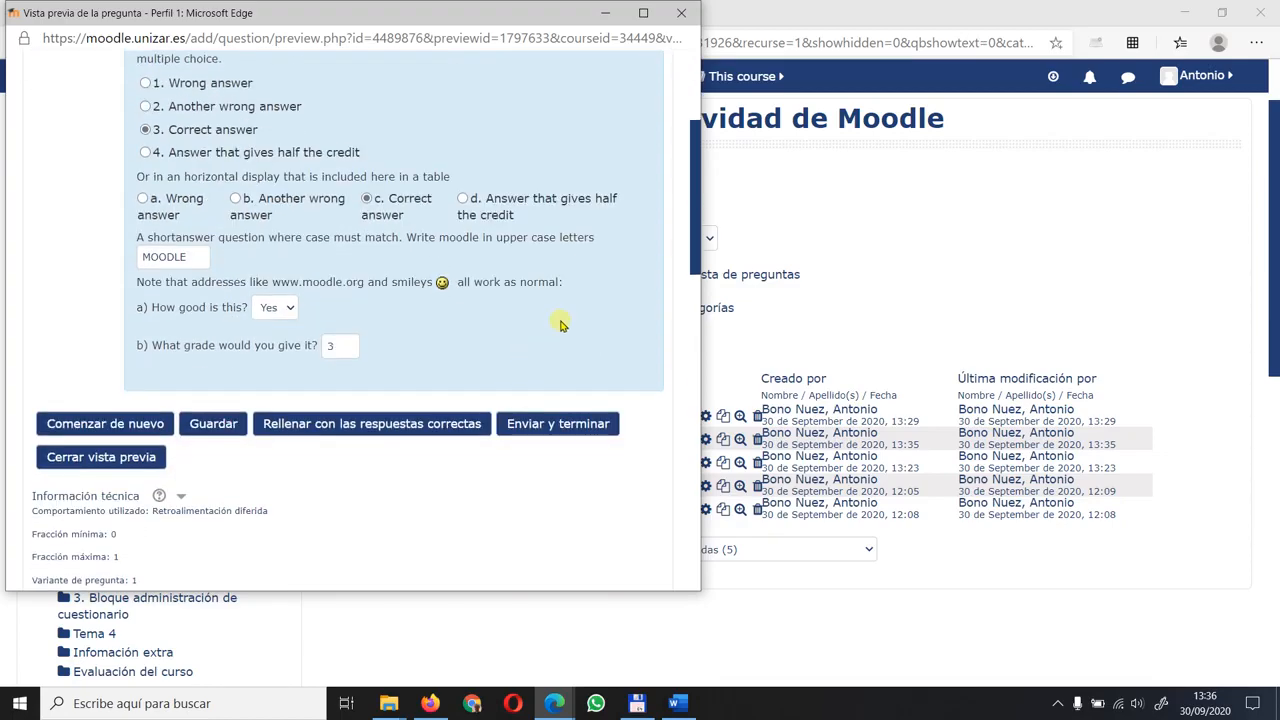
click(681, 13)
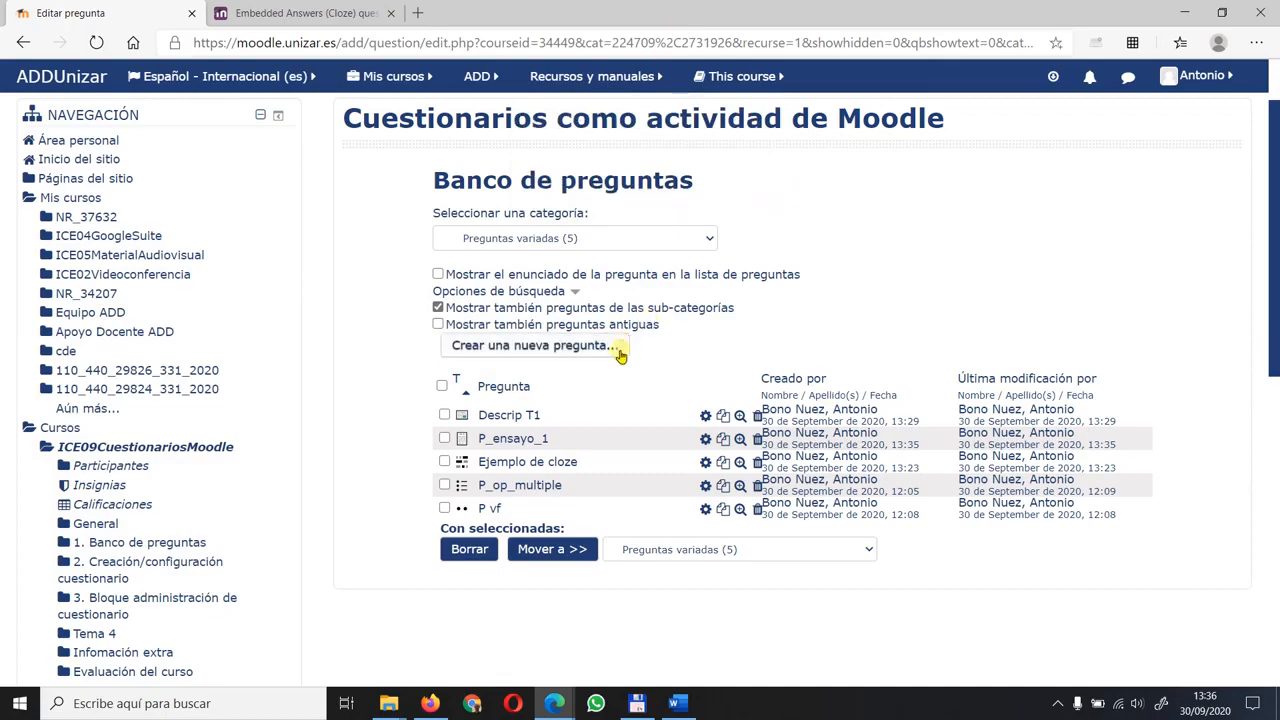
- Open the Ejemplo de cloze question for editing, enlarge its question text and examine the MULTICHOICE code with its ~ and # separators
click(705, 463)
scroll(985, 310, down, 3)
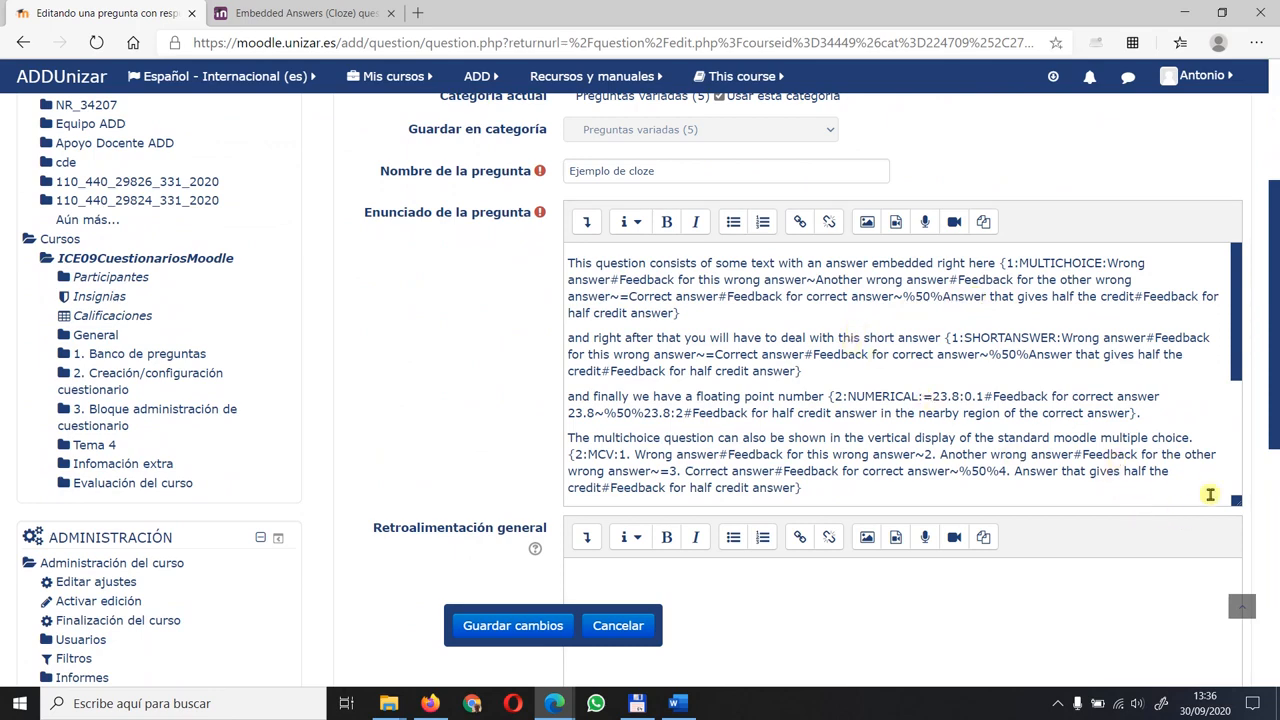
drag(1236, 503, 1237, 628)
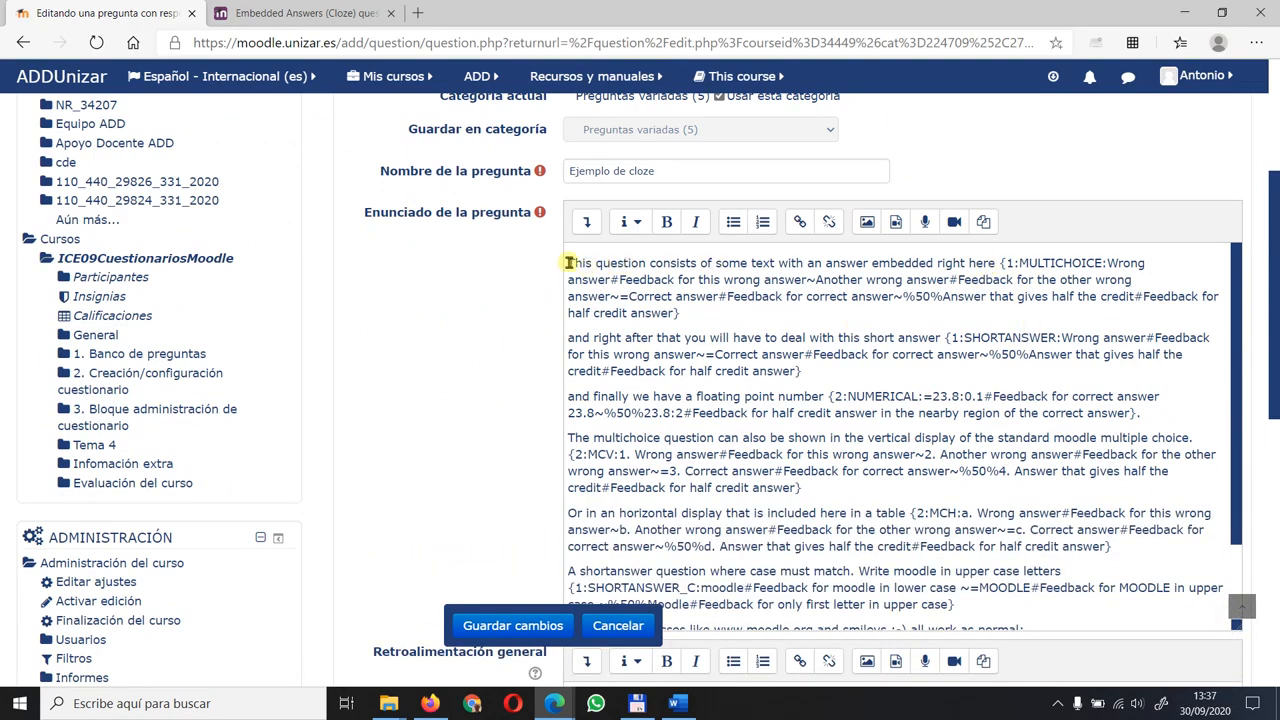
drag(567, 263, 700, 313)
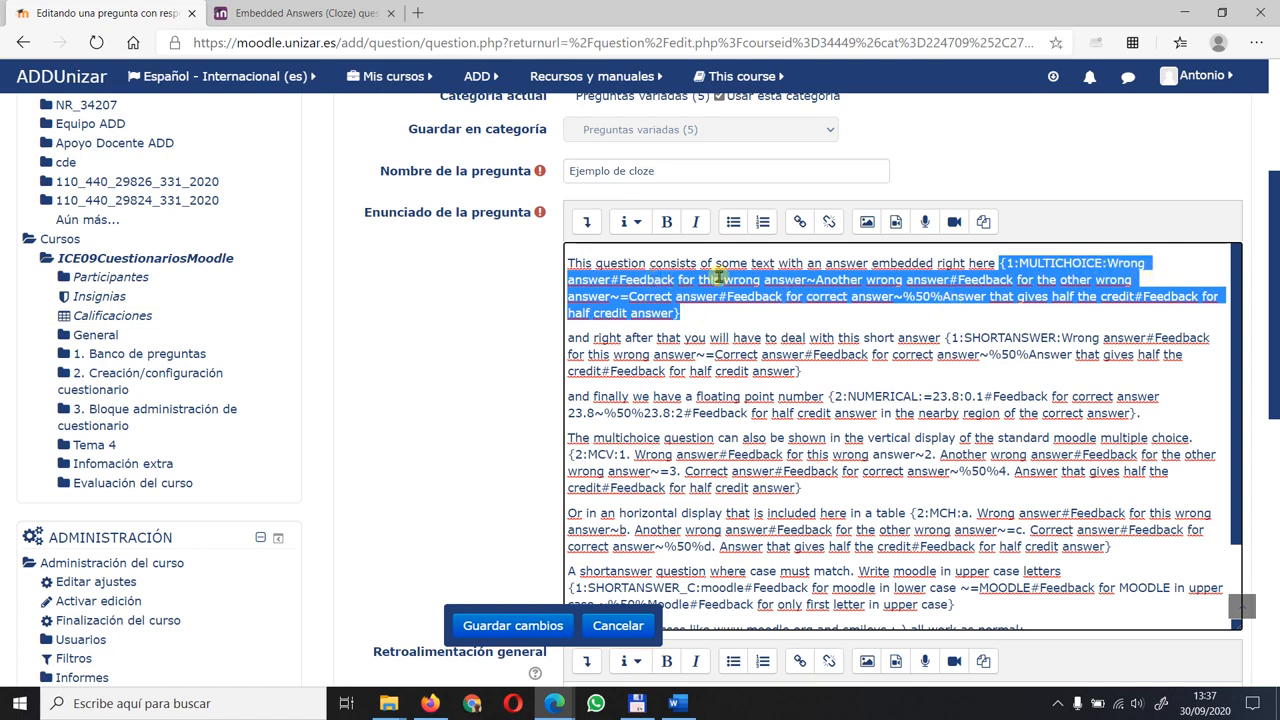
click(815, 277)
drag(808, 280, 815, 280)
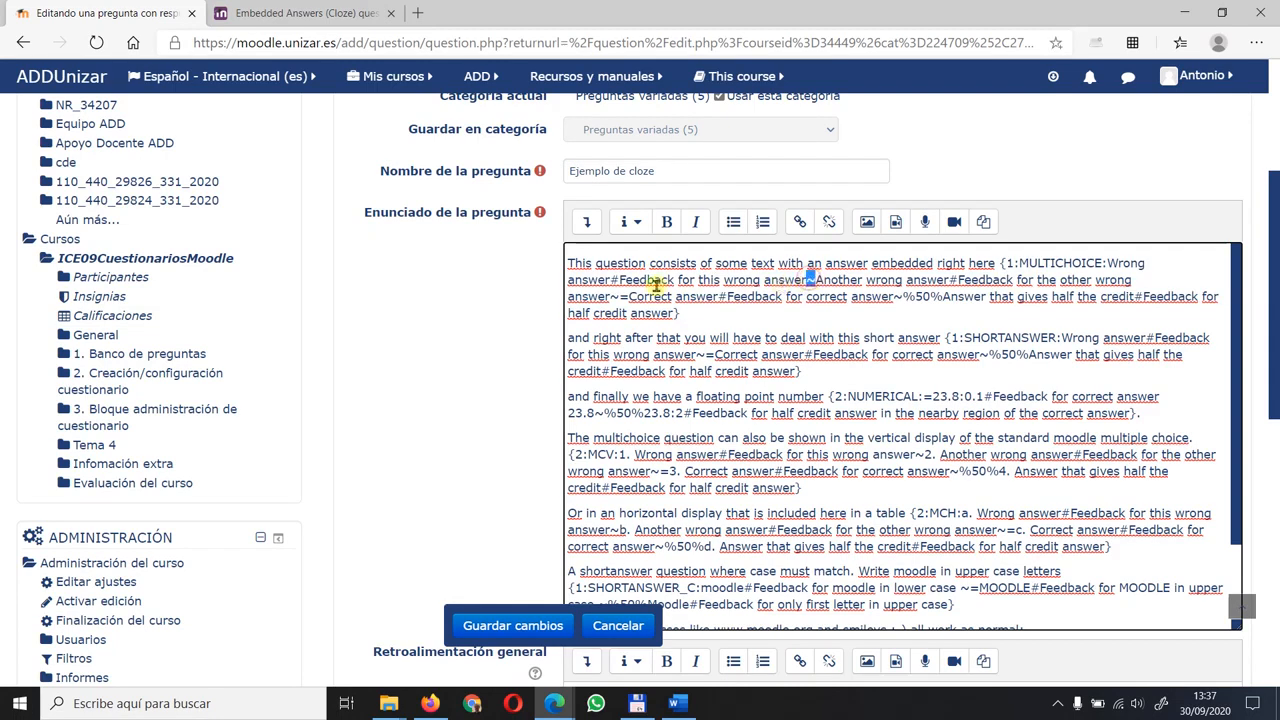
drag(619, 280, 609, 280)
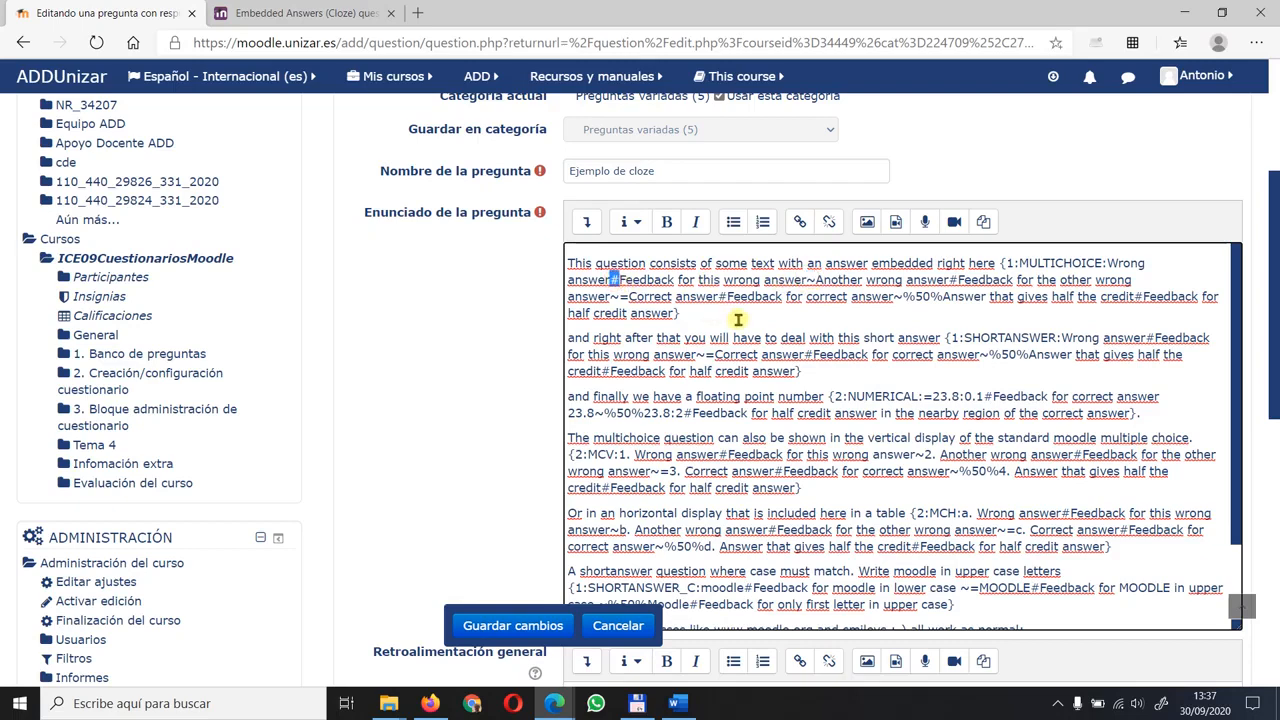
- Review the remaining embedded answer codes and the general feedback section, and save the Ejemplo de cloze question
scroll(806, 315, down, 1)
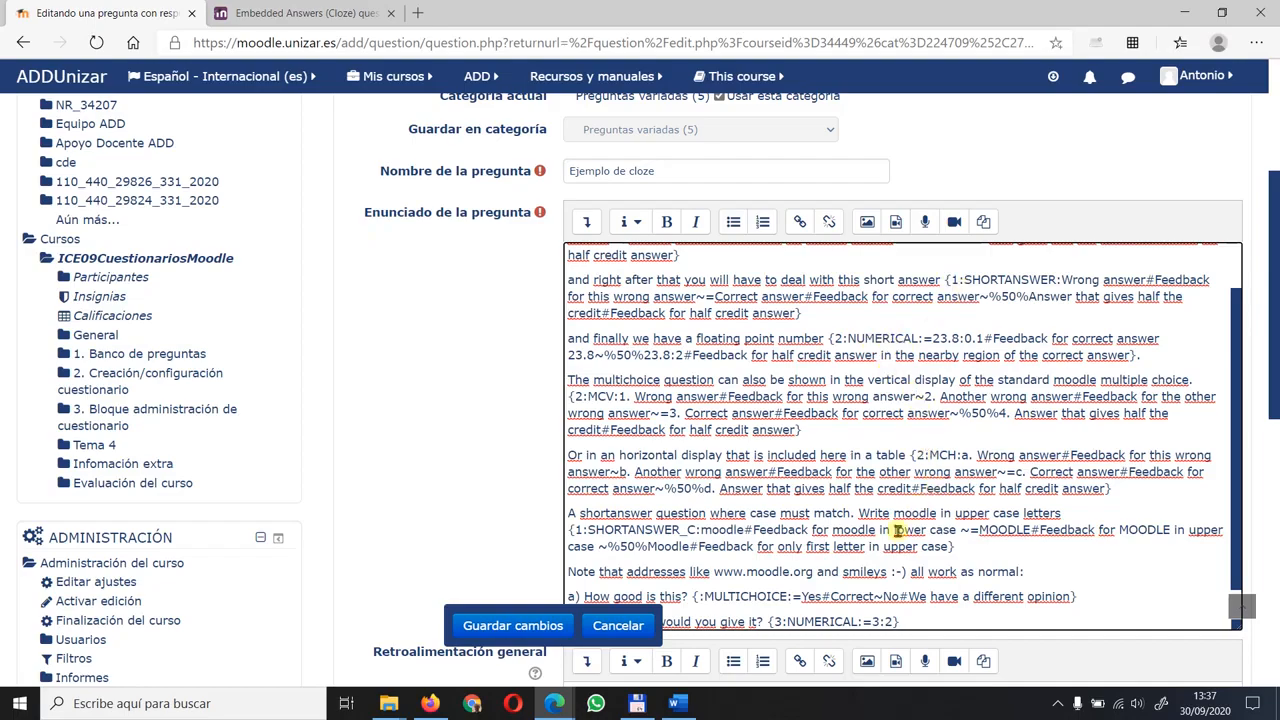
scroll(895, 345, down, 1)
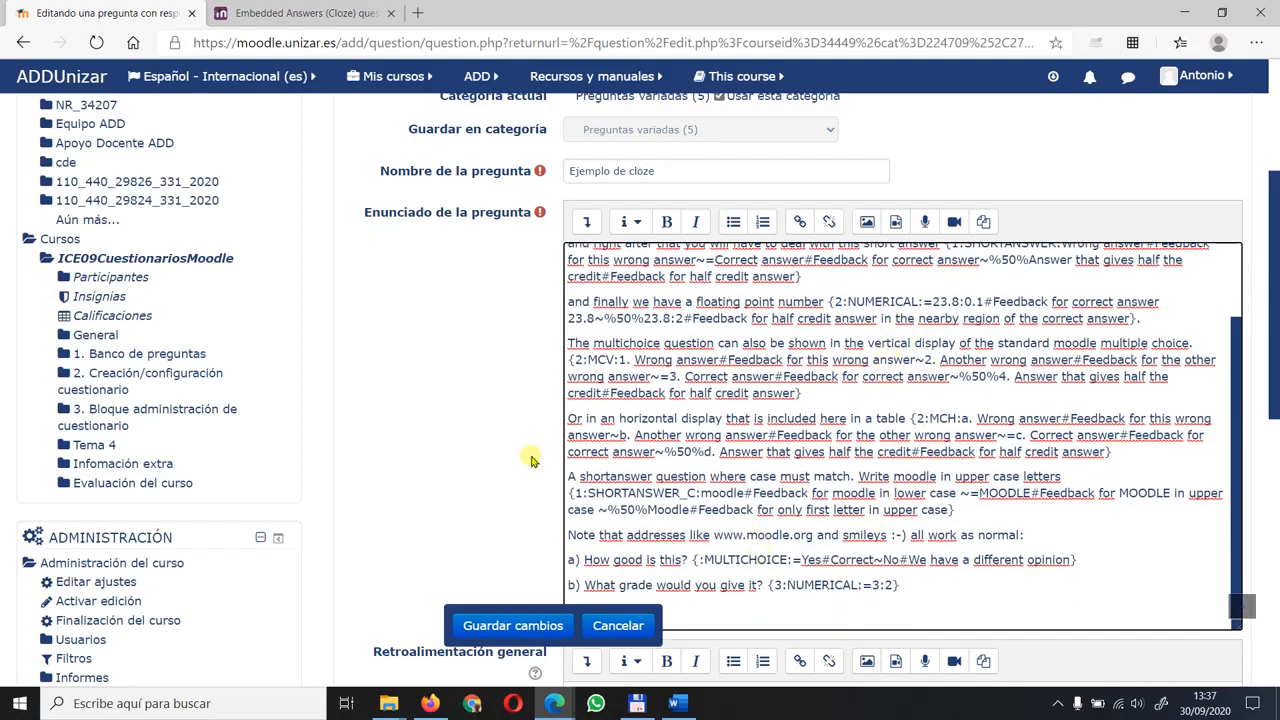
scroll(443, 387, down, 2)
scroll(437, 376, down, 3)
scroll(443, 309, up, 5)
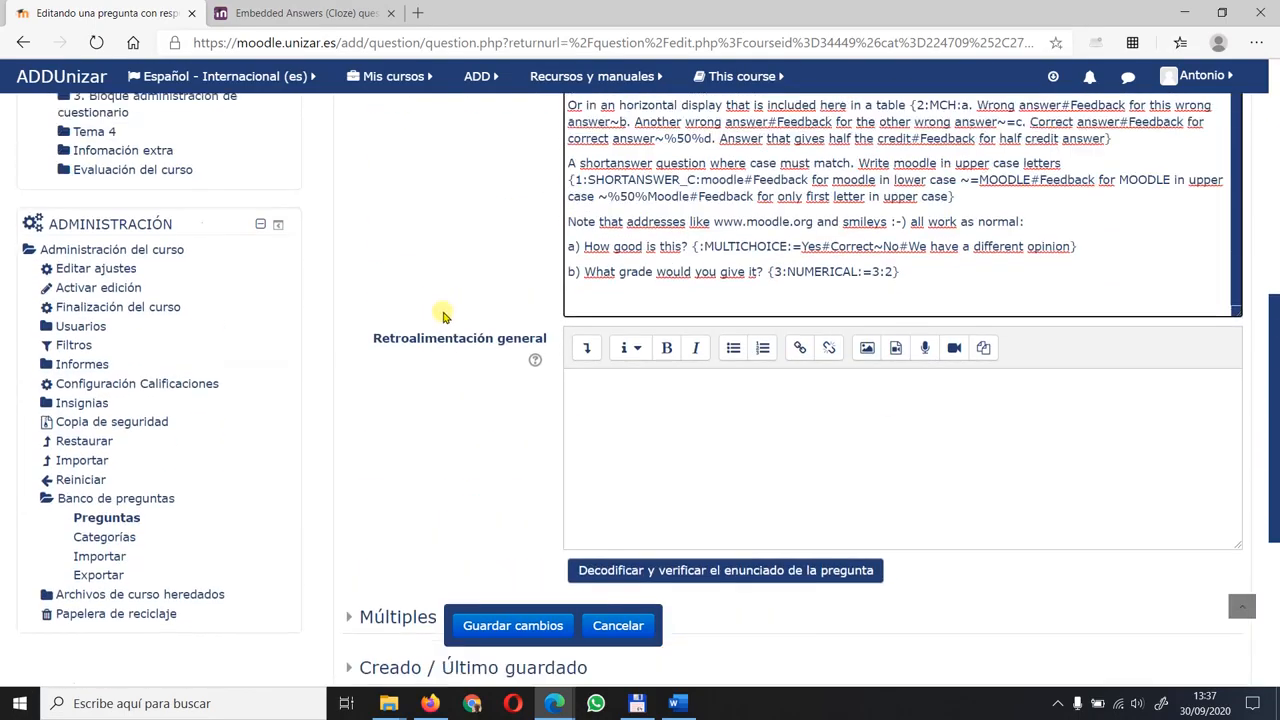
scroll(445, 317, up, 1)
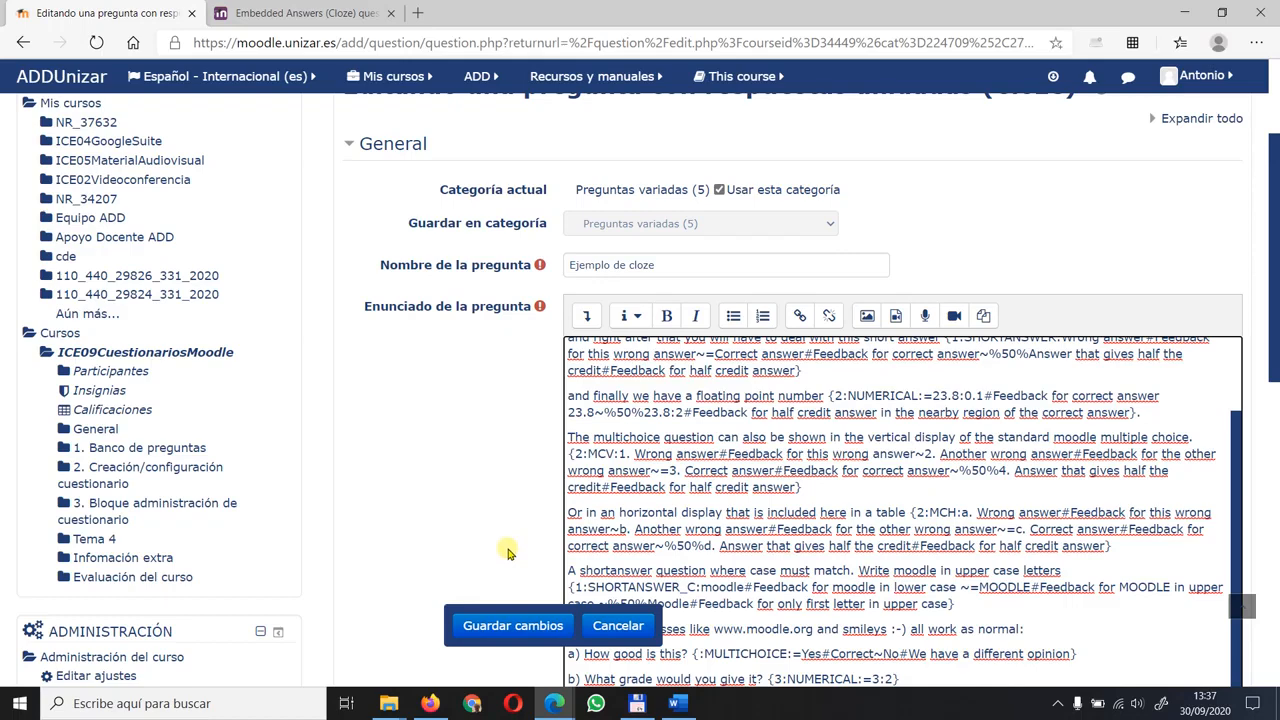
click(518, 625)
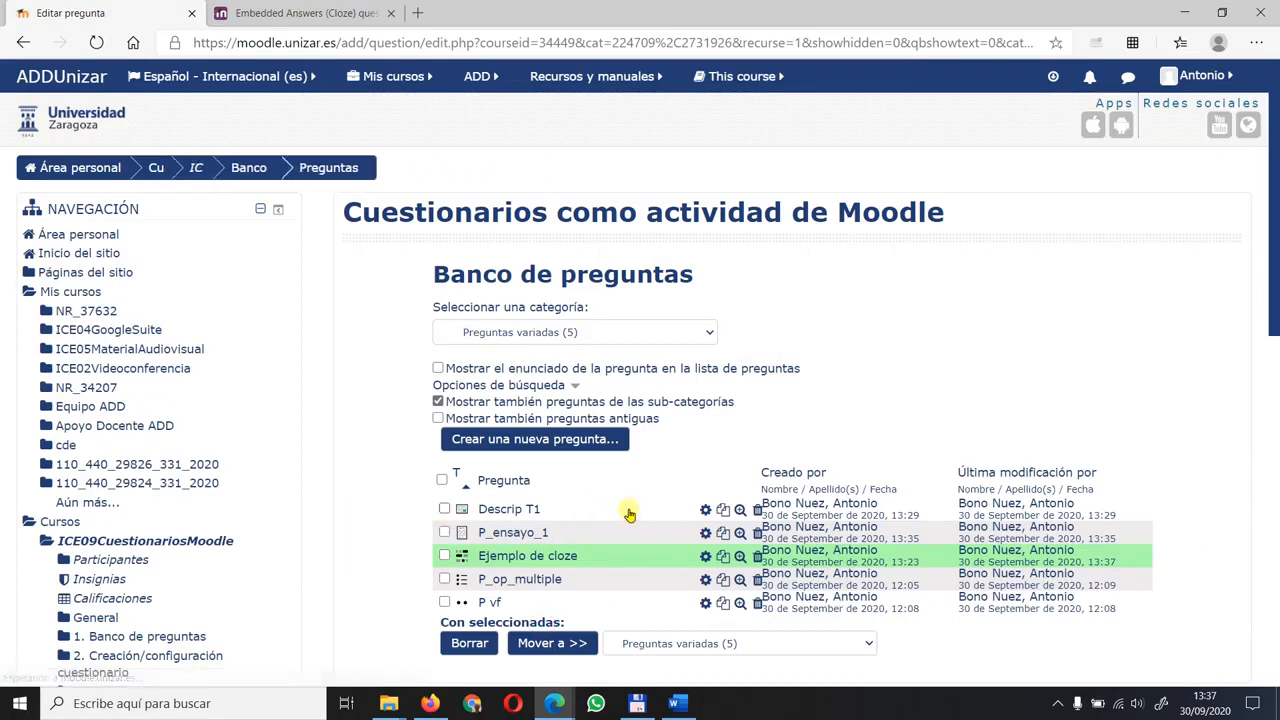
scroll(743, 400, down, 2)
scroll(743, 400, down, 1)
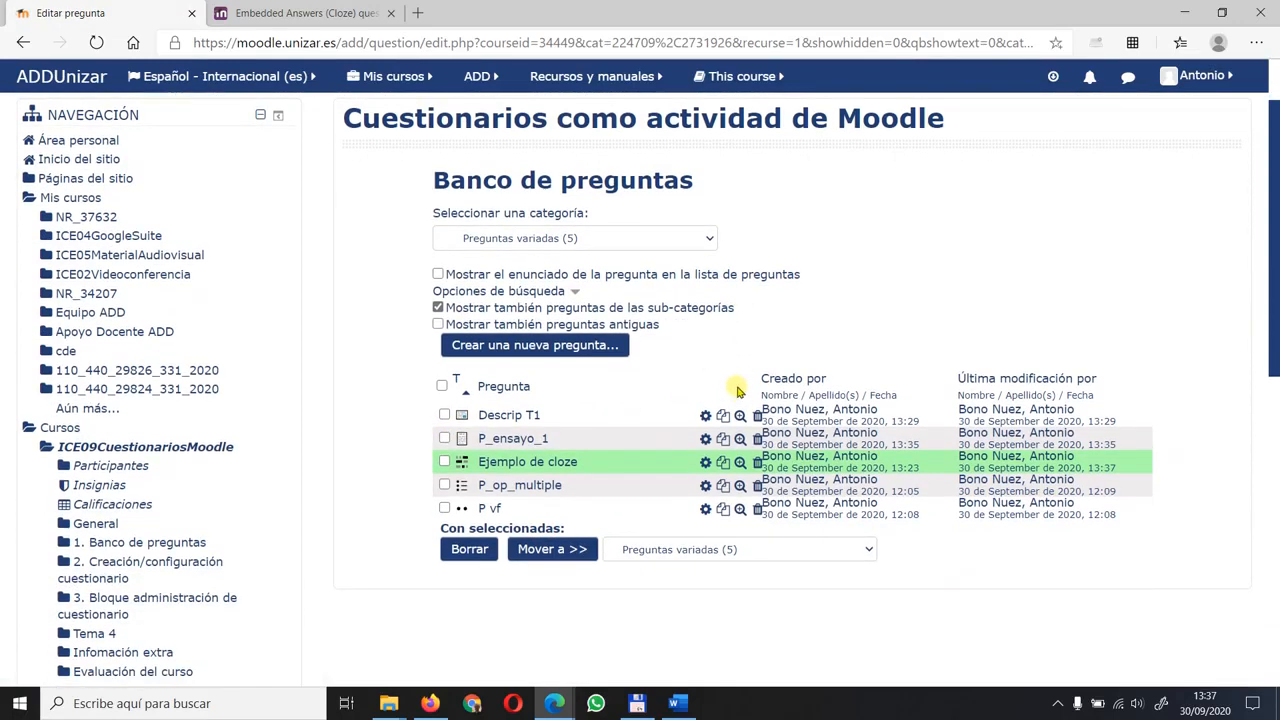